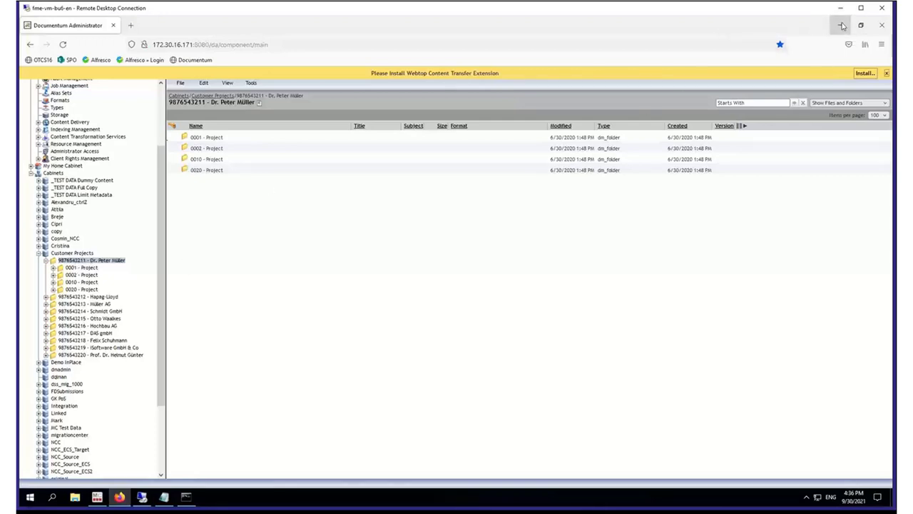
Switch from the browser to the migration-center client and maximize its window
left_click(842, 26)
left_click(97, 496)
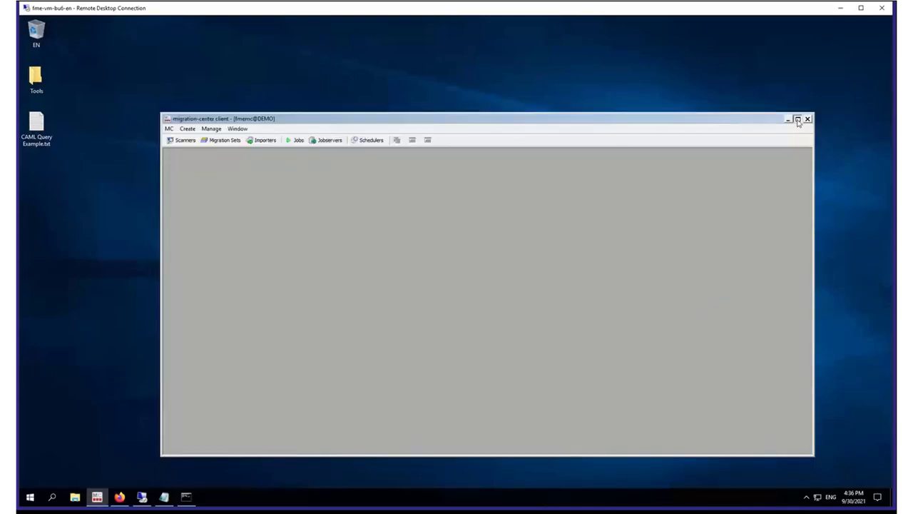
left_click(798, 120)
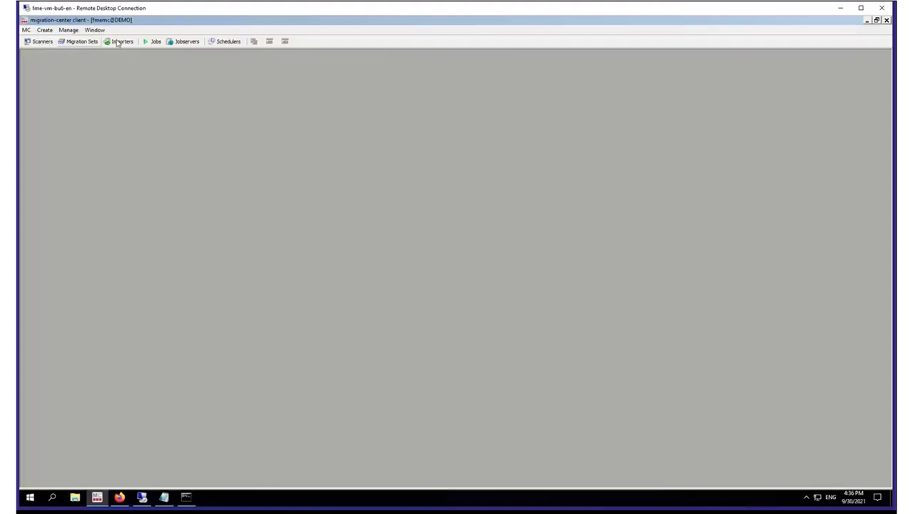
Open the [DEMO] Documentum scanner and review its configuration parameters down to the export location and logging level
left_click(39, 42)
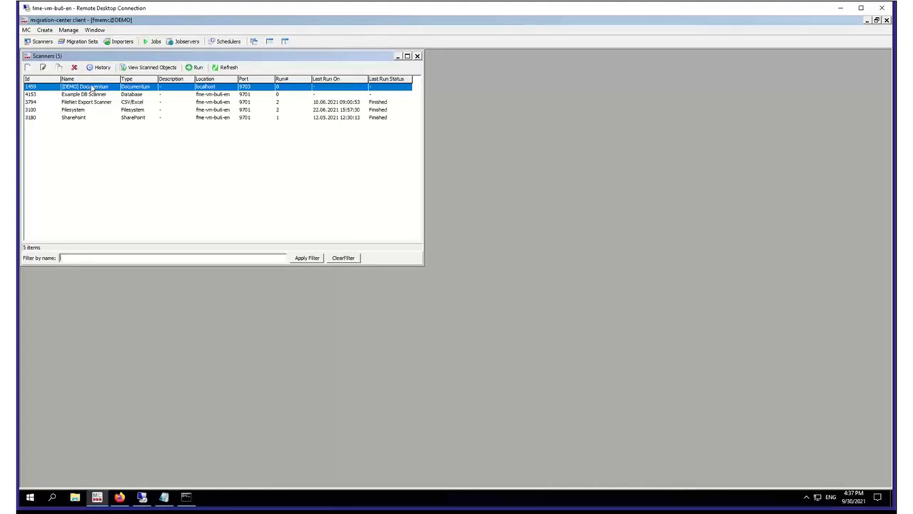
double_click(92, 88)
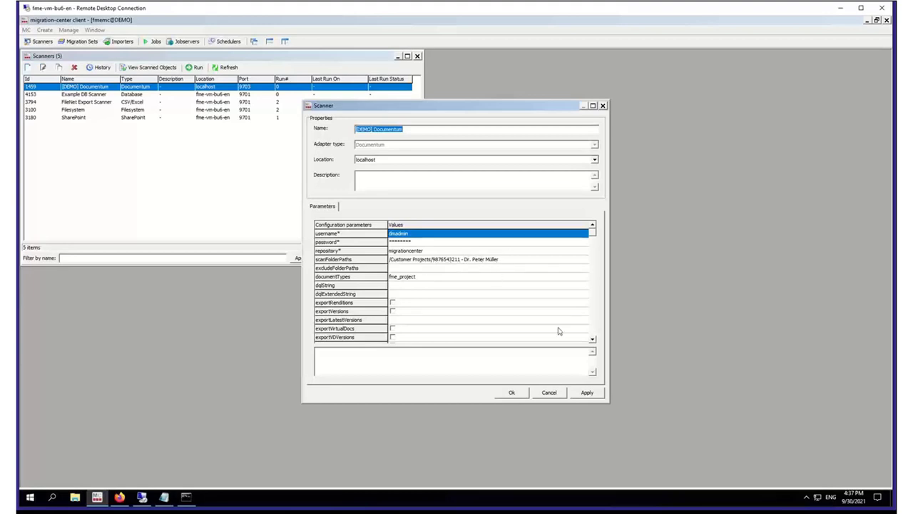
left_click(594, 339)
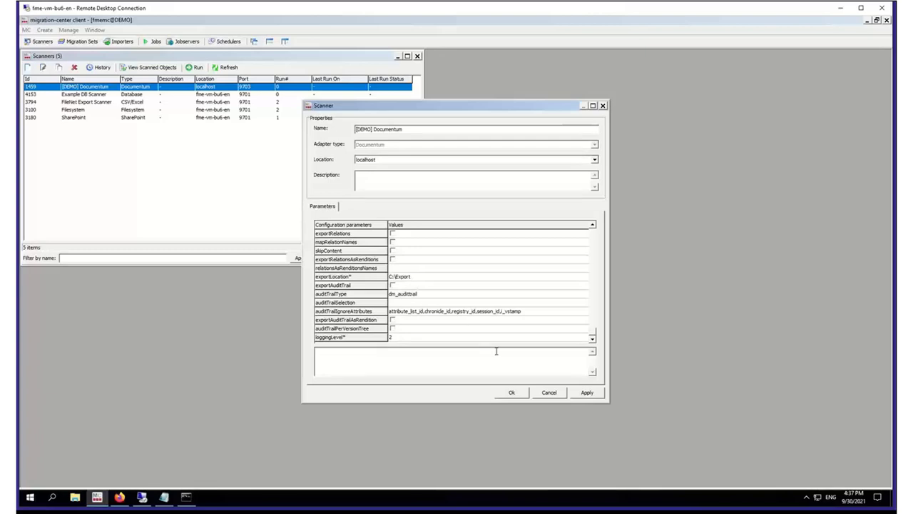
left_click(511, 393)
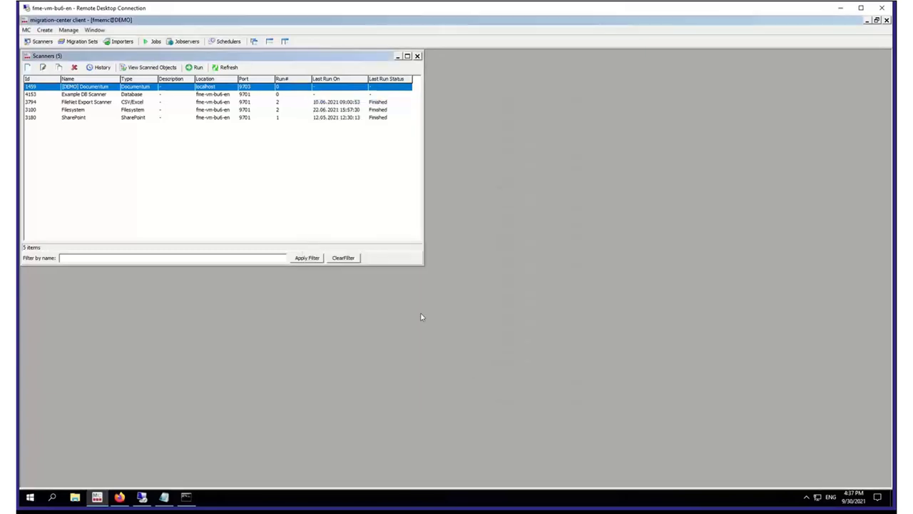
Run the [DEMO] Documentum scanner and open its run history
left_click(195, 68)
left_click(493, 268)
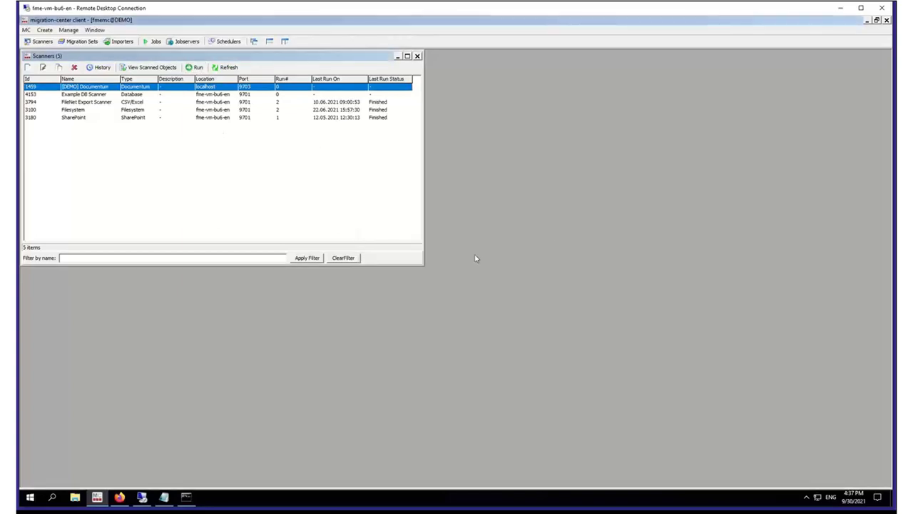
left_click(107, 67)
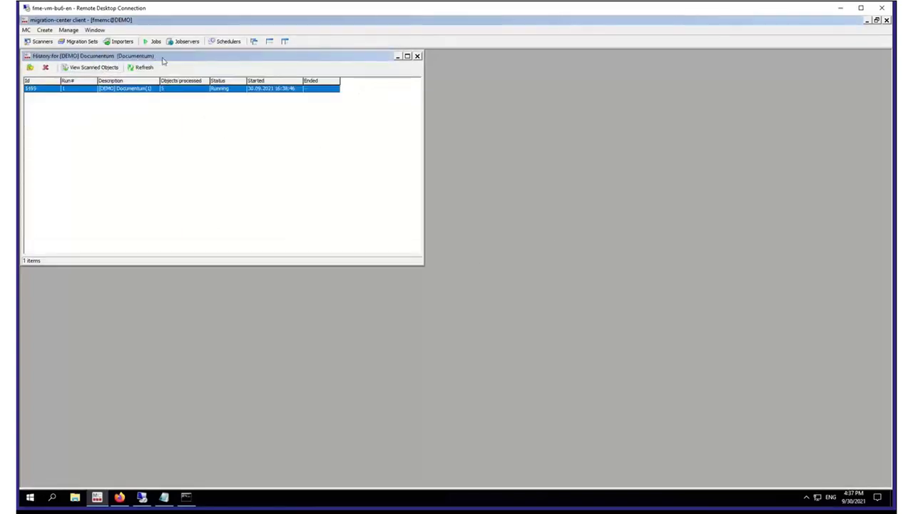
Monitor the scan's progress by refreshing its run history and the jobs list
left_click(144, 68)
left_click(145, 68)
left_click(147, 69)
left_click(147, 69)
left_click(146, 69)
left_click(146, 69)
left_click(146, 68)
left_click(155, 42)
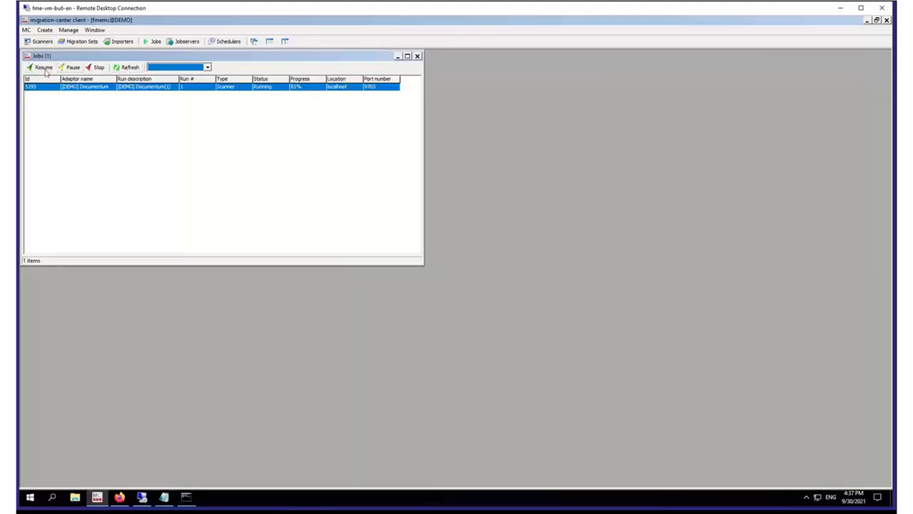
left_click(130, 69)
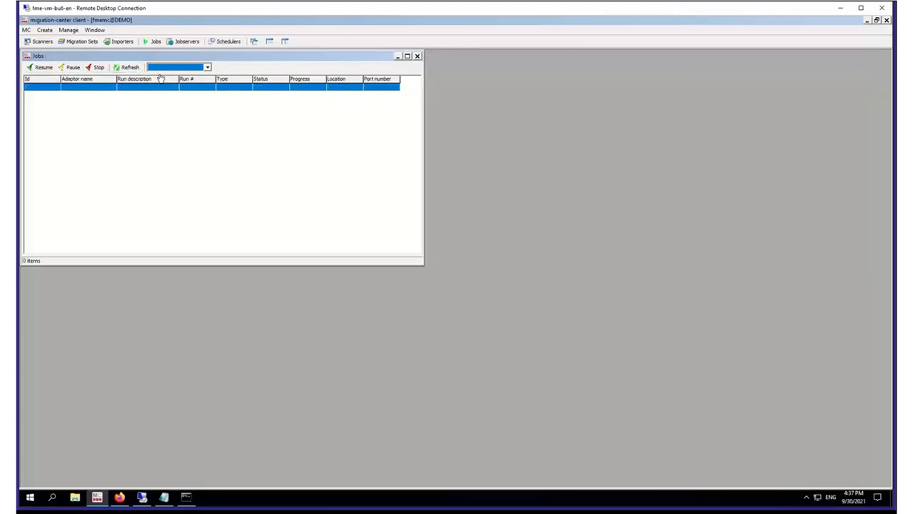
left_click(418, 57)
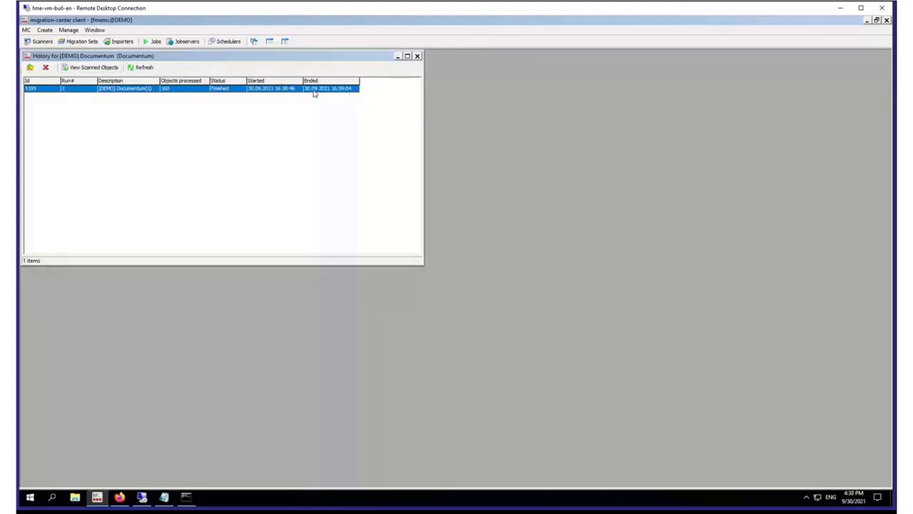
Open the run's scanned objects in an enlarged window and examine their metadata columns from source type through world_permit
left_click(106, 68)
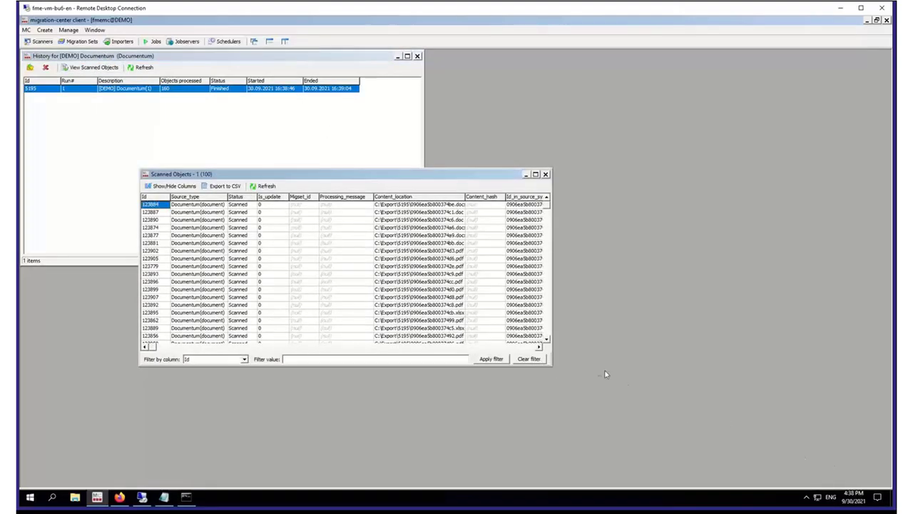
left_click_drag(554, 369, 845, 487)
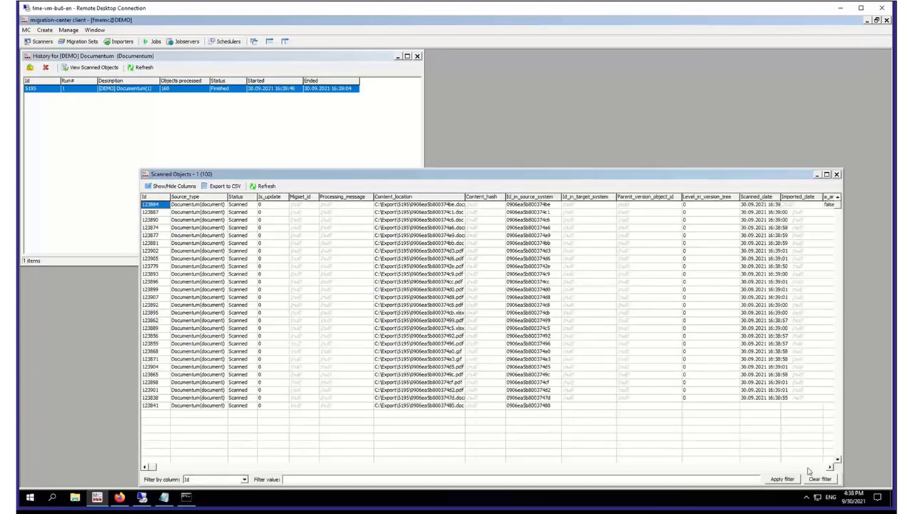
left_click(230, 250)
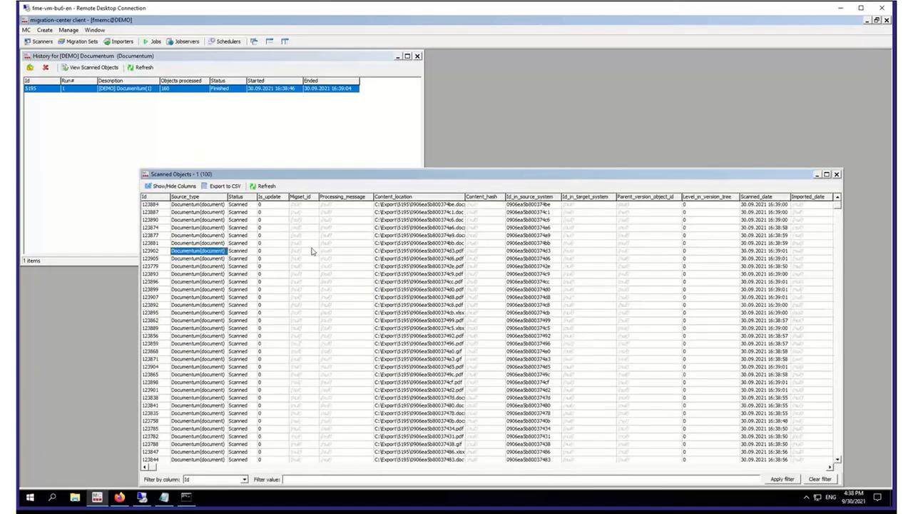
key("Right")
key("Right")
key("Right")
key("Right")
key("Right")
key("Right")
key("Right")
key("Right")
key("Right")
key("Right")
key("Right")
key("Right")
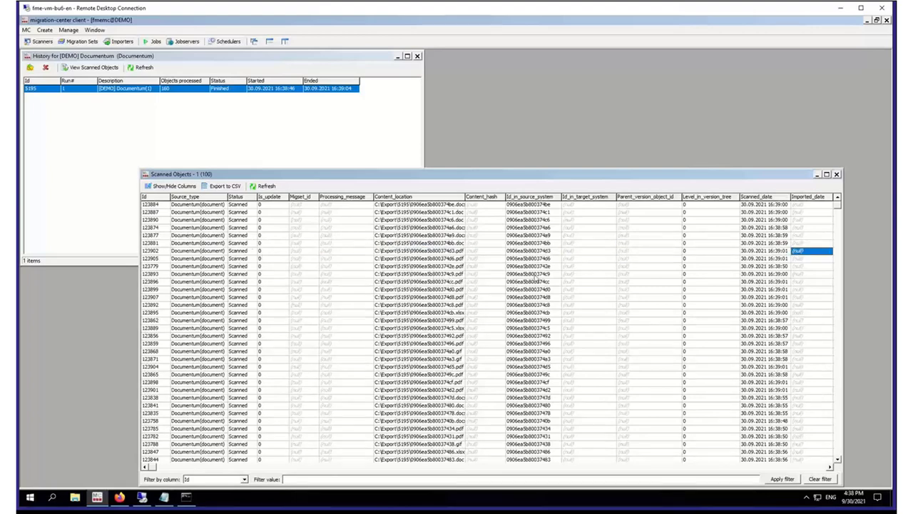
key("Right")
key("Right")
key("Right")
key("Right")
key("Right")
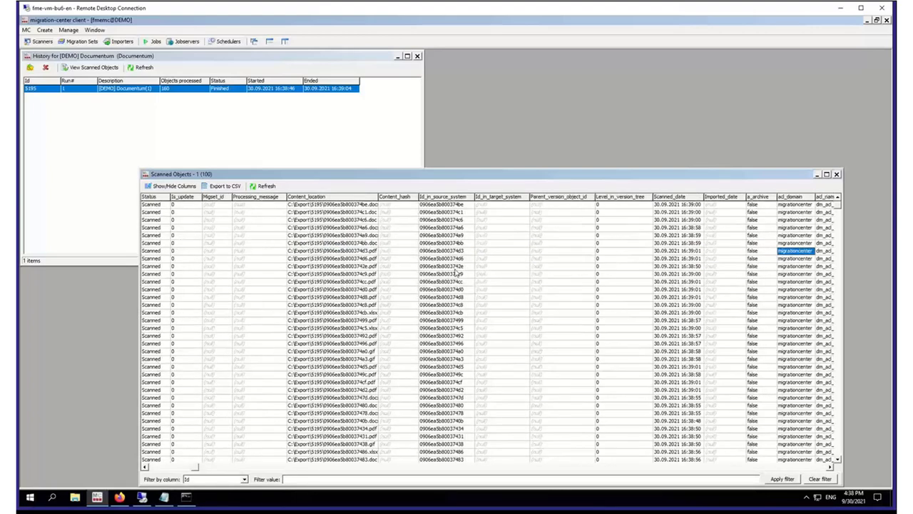
key("Right")
key("Right")
key("Right")
key("Right")
key("Right")
key("Right")
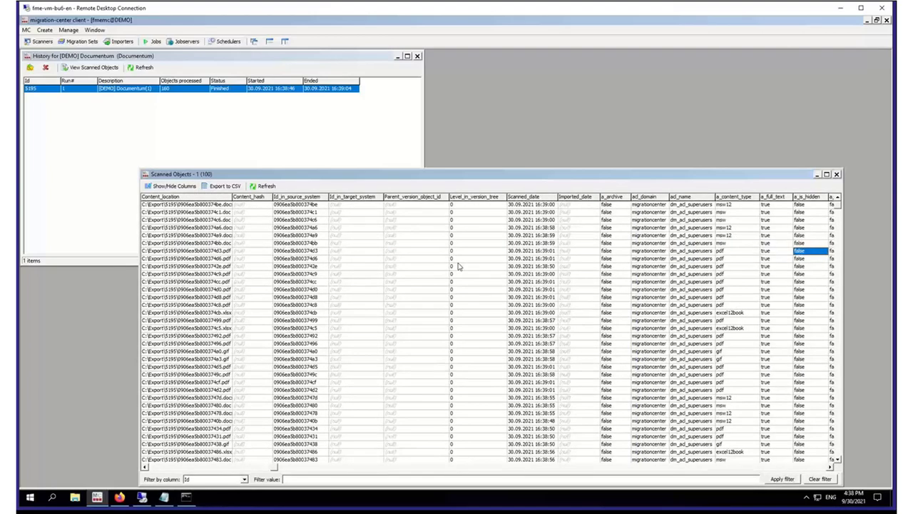
key("Right")
key("Right")
key("Right")
key("Right")
key("Right")
key("Right")
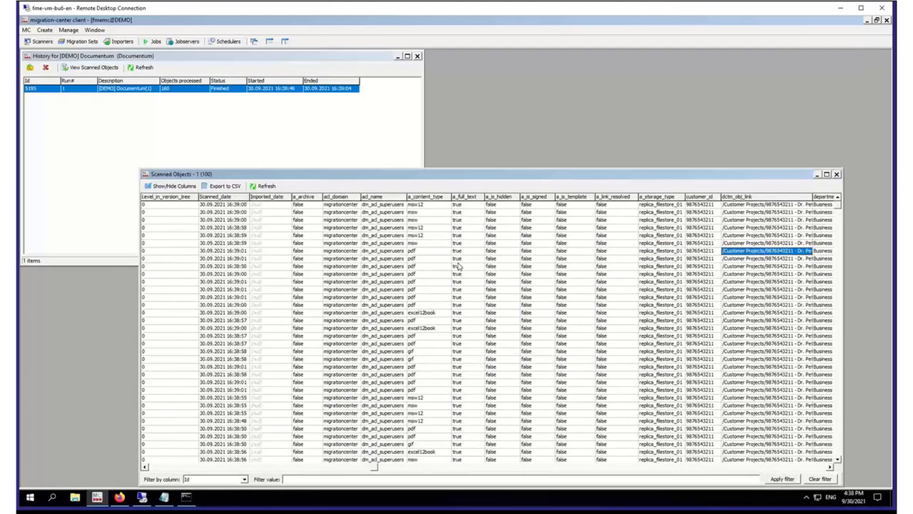
key("Right")
key("Right")
key("Right")
key("Right")
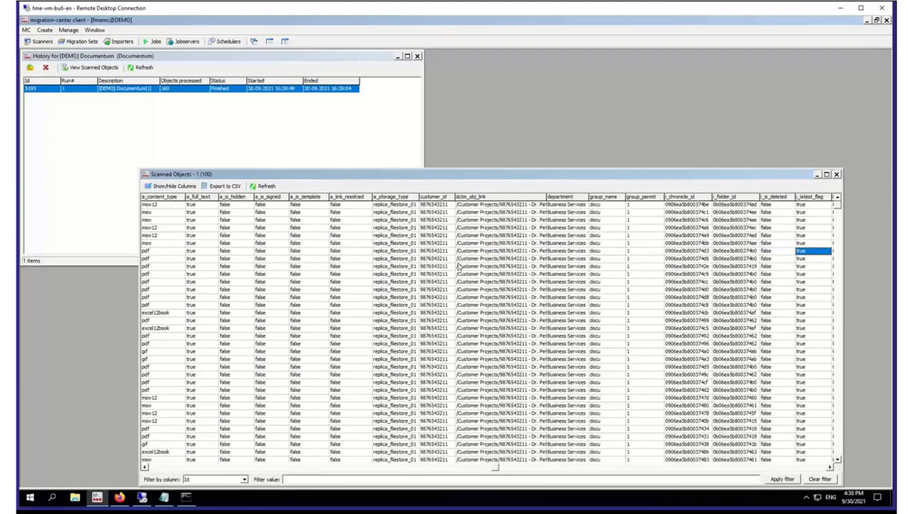
key("Right")
key("Right")
key("Right")
key("Right")
key("Right")
key("Right")
key("Right")
key("Right")
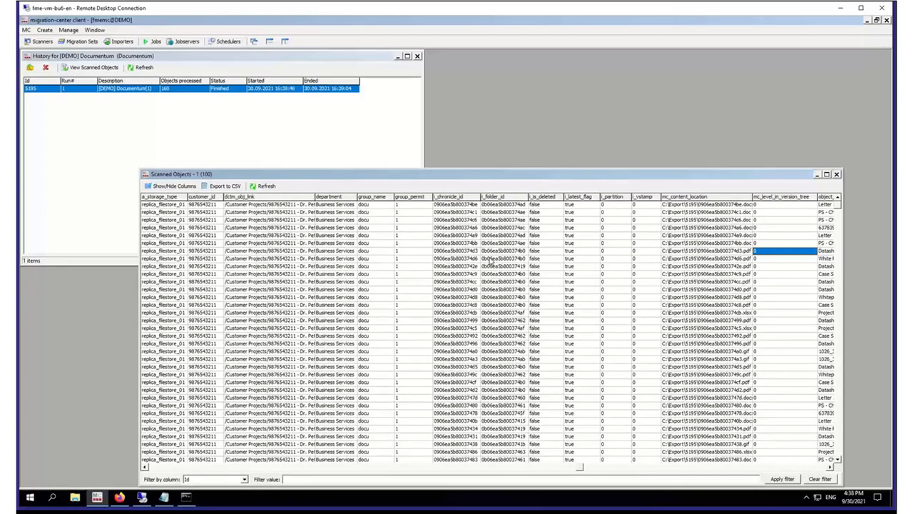
key("Right")
key("Right")
key("Right")
key("Right")
key("Right")
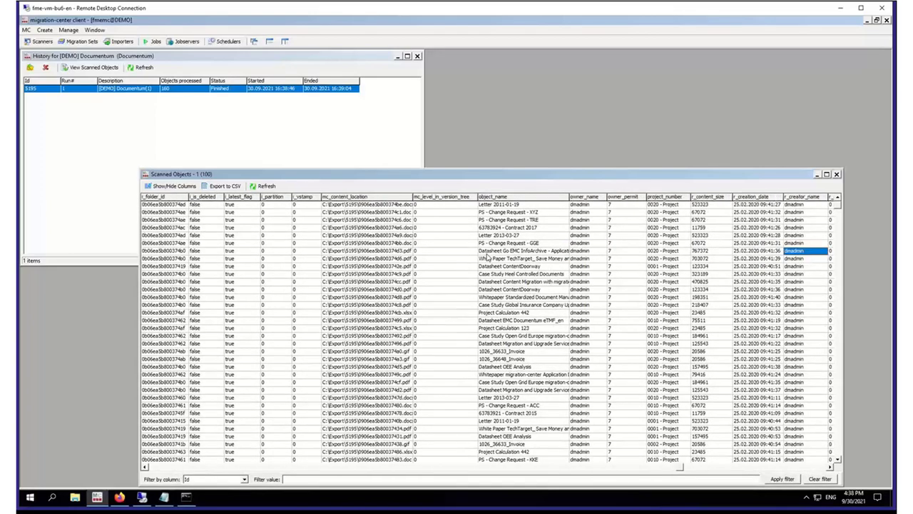
key("Right")
key("Right")
key("Right")
key("Right")
key("Right")
key("Right")
key("Right")
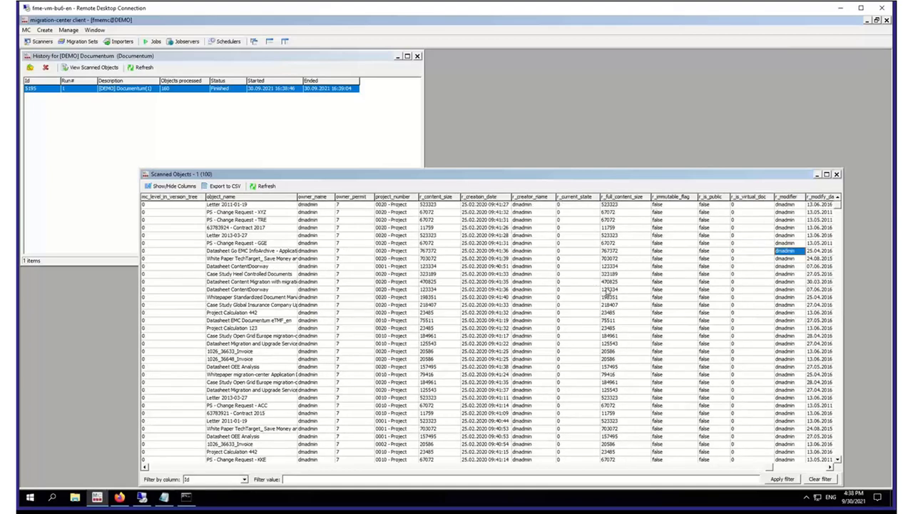
key("Right")
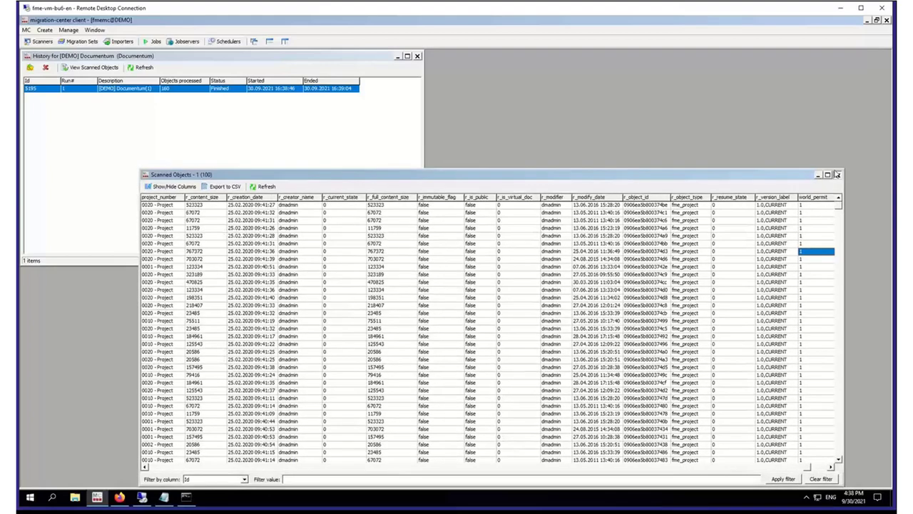
Close the scanned objects, run history and scanners windows
left_click(837, 174)
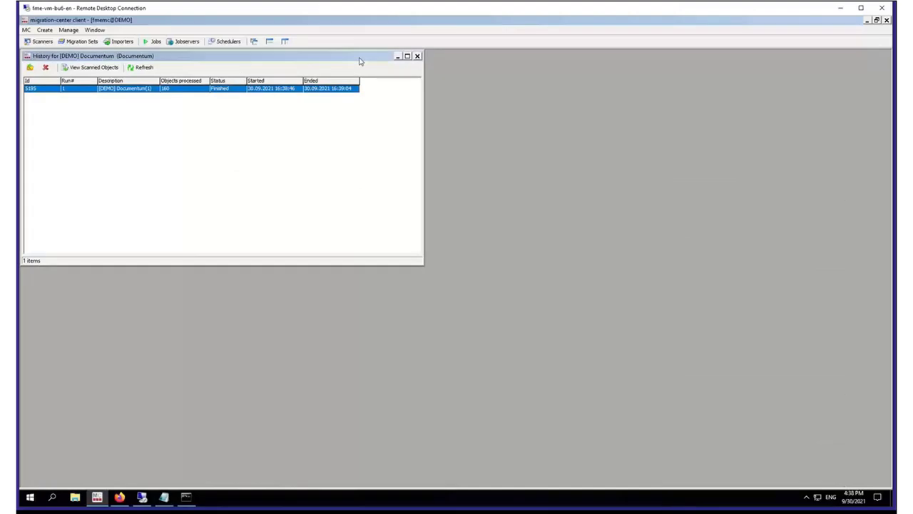
left_click(418, 56)
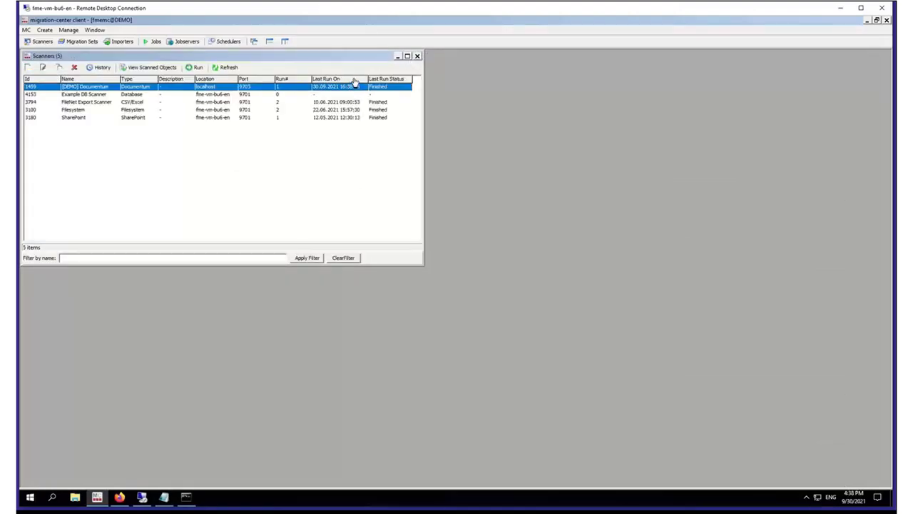
left_click(417, 56)
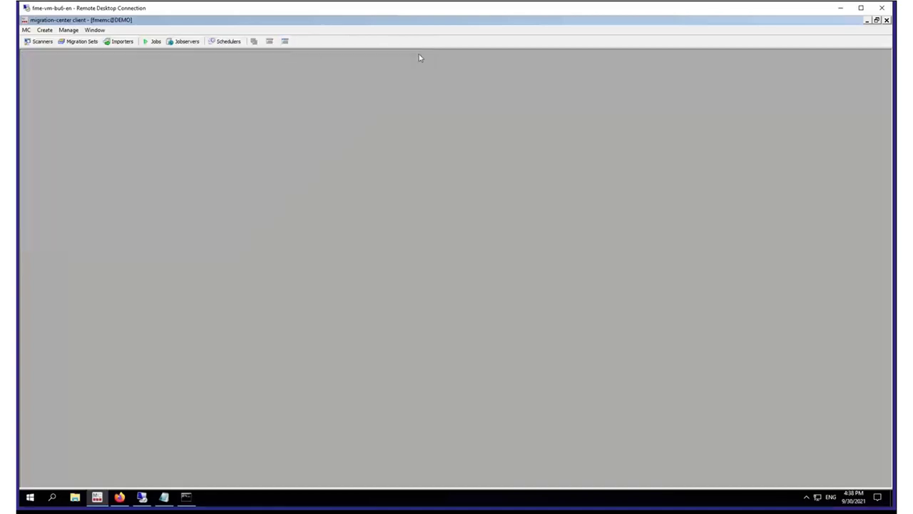
Expand the migration sets list to fill the workspace and open the [DEMO] DCTM to OnBase (direct) set
left_click(80, 42)
left_click(269, 42)
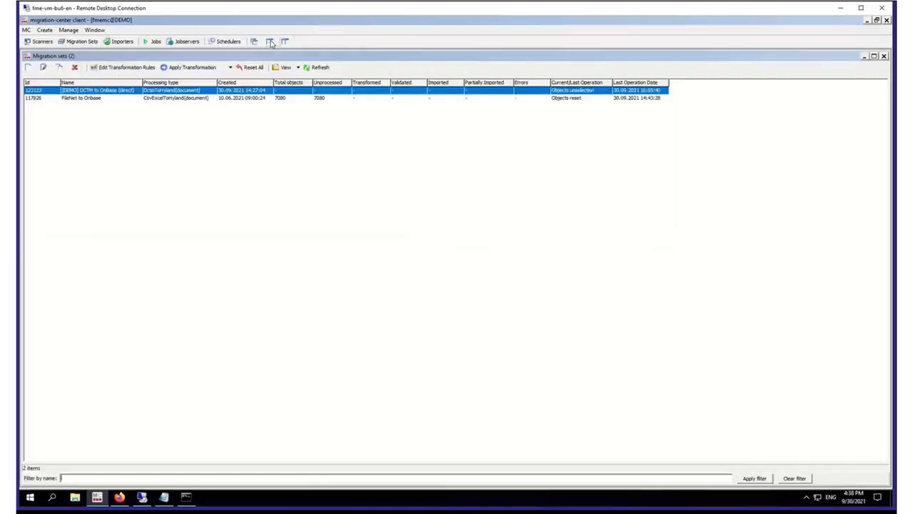
double_click(105, 93)
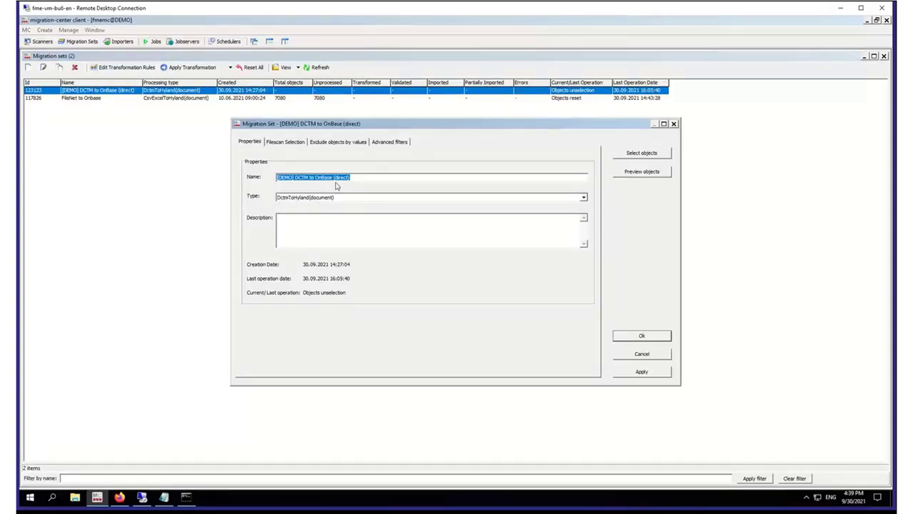
Add run 1 of the [DEMO] Documentum scanner to the migration set and select its objects for migration
left_click(285, 142)
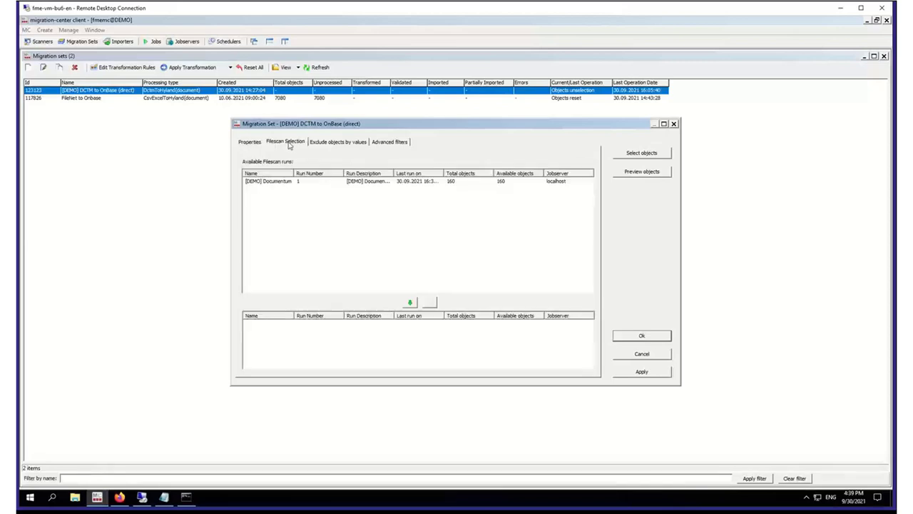
left_click(299, 185)
double_click(299, 182)
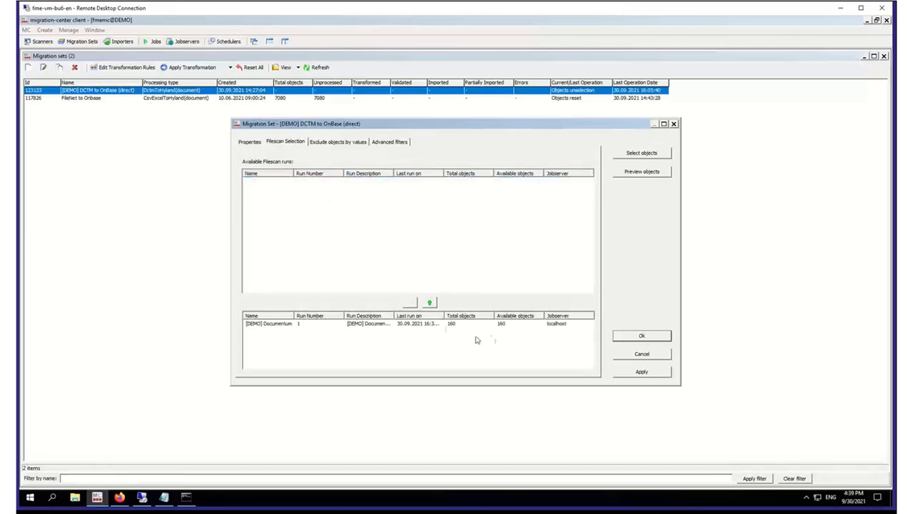
left_click(645, 157)
left_click(553, 258)
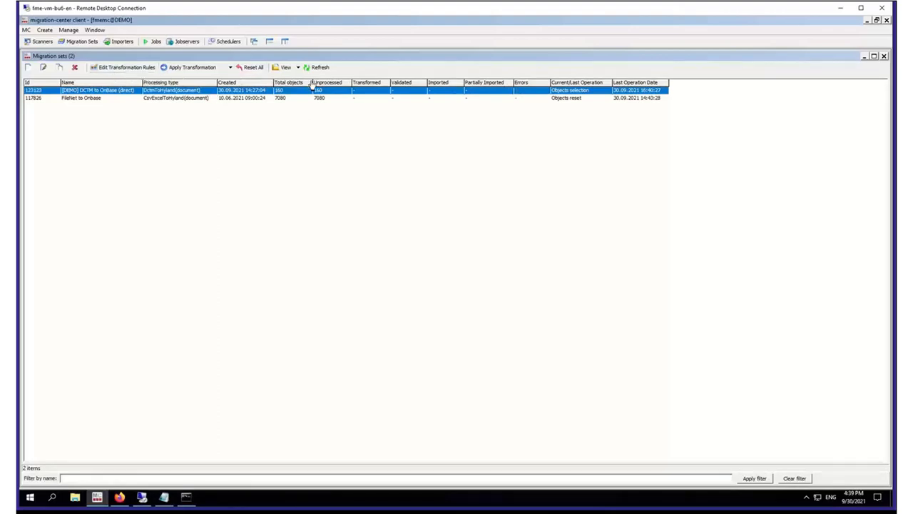
Open the migration set's transformation rules and examine the a_archive rule and the available transformation functions
left_click(114, 68)
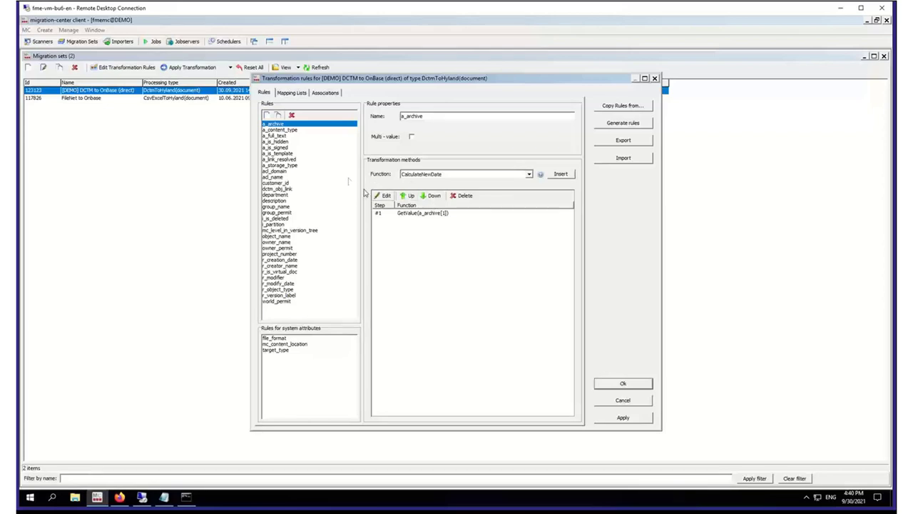
left_click(401, 214)
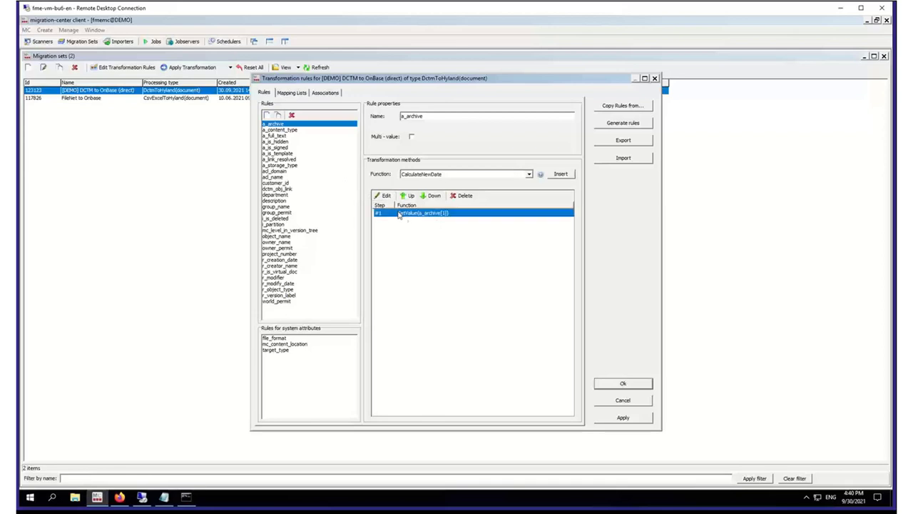
left_click(531, 175)
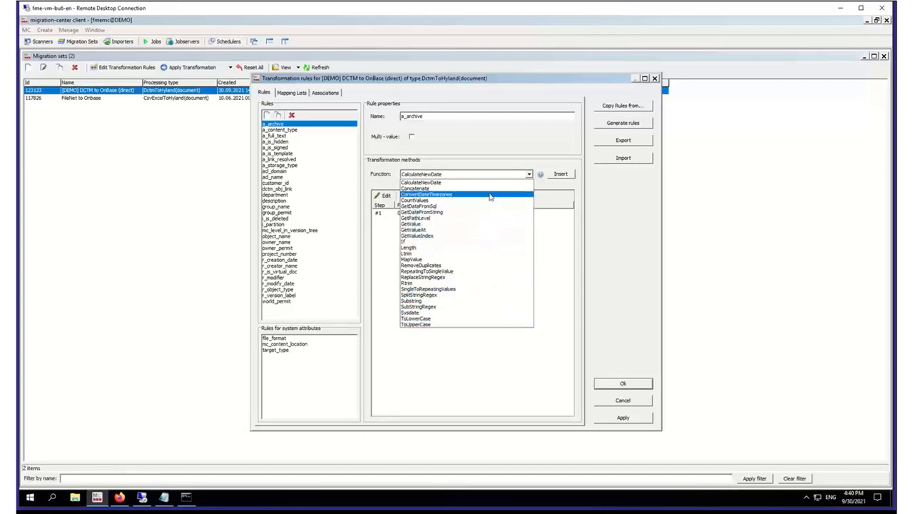
left_click(477, 152)
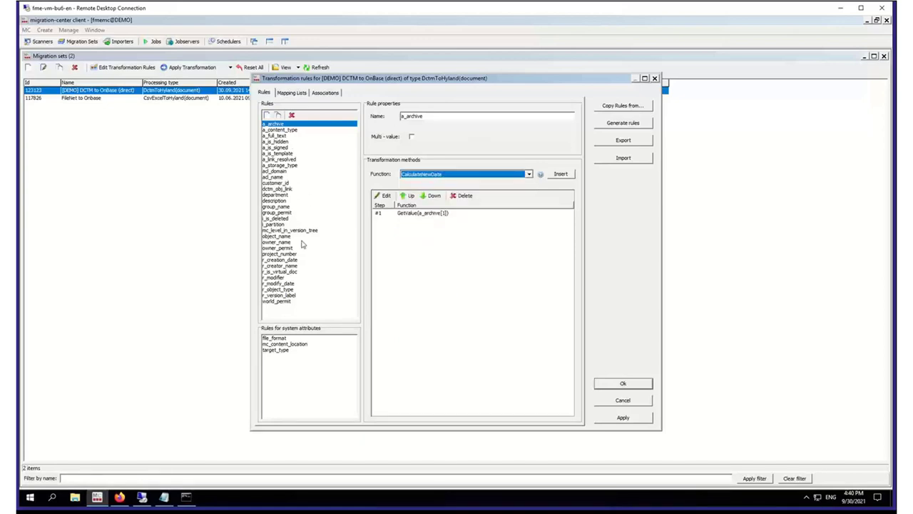
Review the target_type and file_format system rules and the attribute associations of the OnBase Document type, and close the transformation rules
left_click(285, 351)
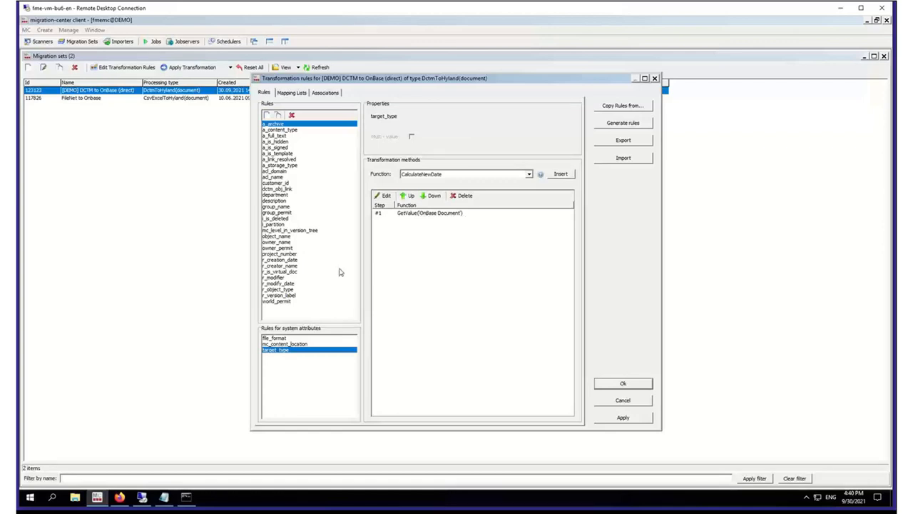
left_click(285, 338)
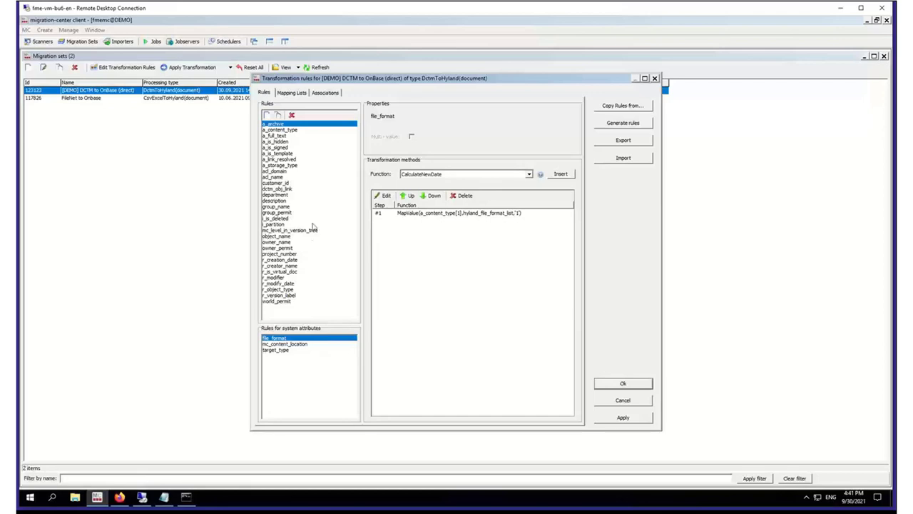
left_click(327, 95)
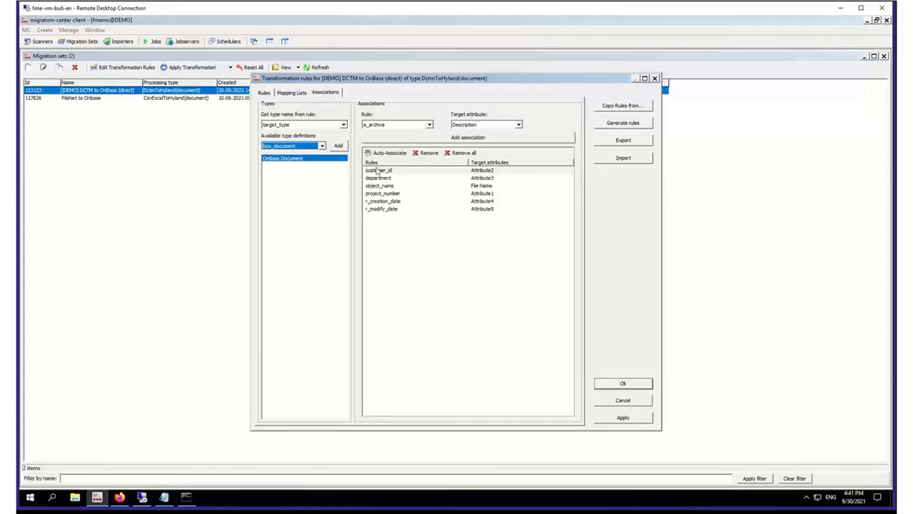
left_click(281, 159)
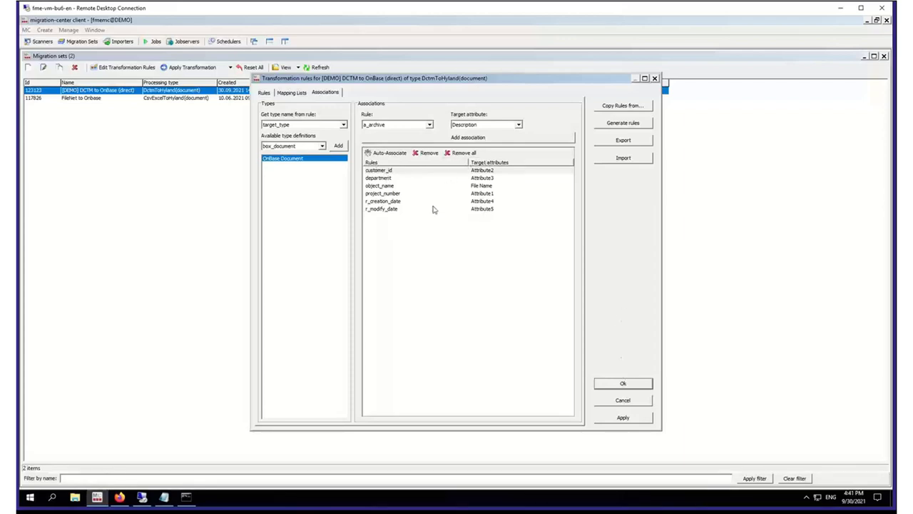
left_click(623, 384)
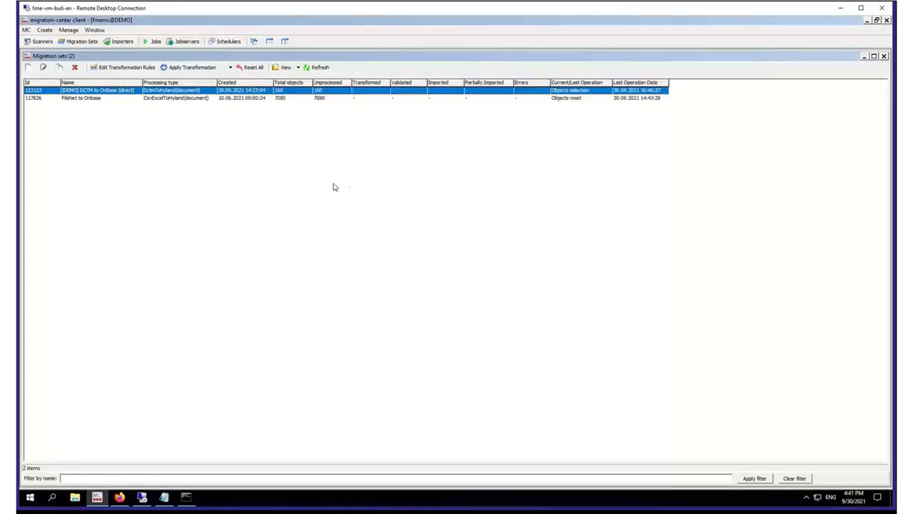
Apply transformation and validation to the [DEMO] DCTM to OnBase (direct) migration set and close the migration sets list
left_click(207, 67)
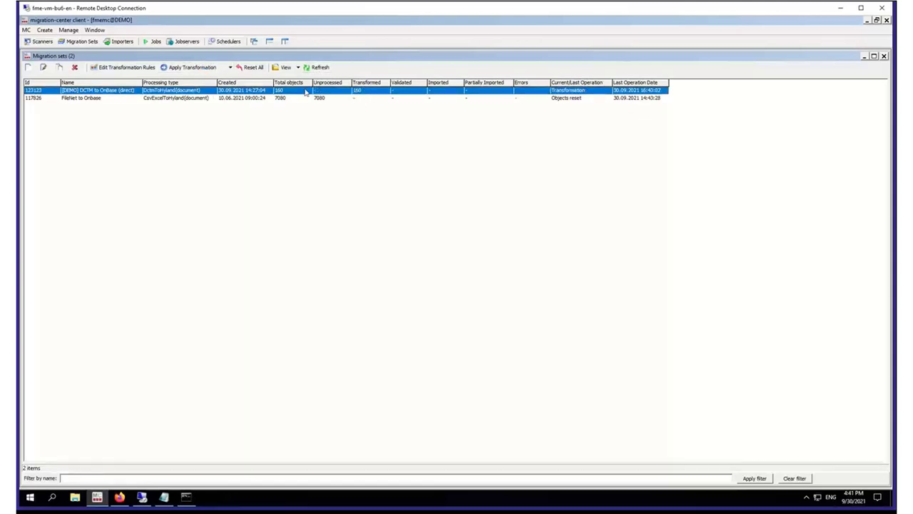
left_click(231, 67)
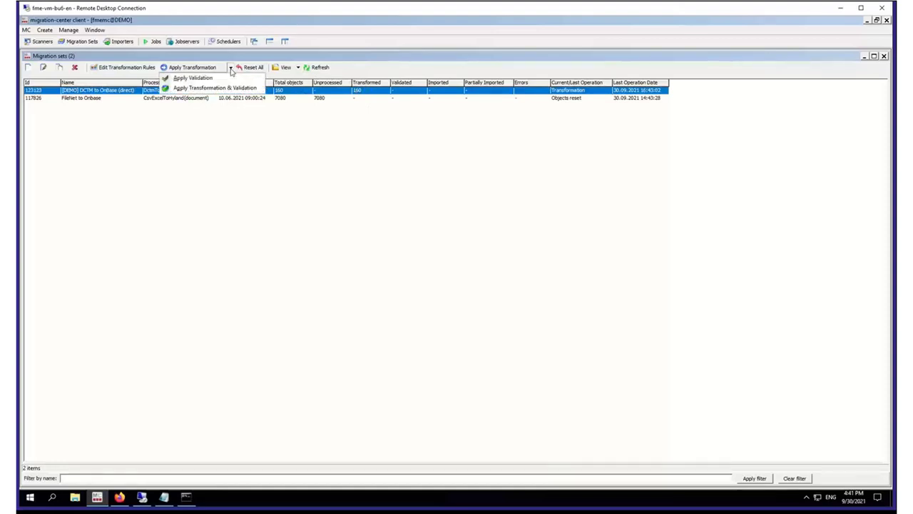
left_click(193, 78)
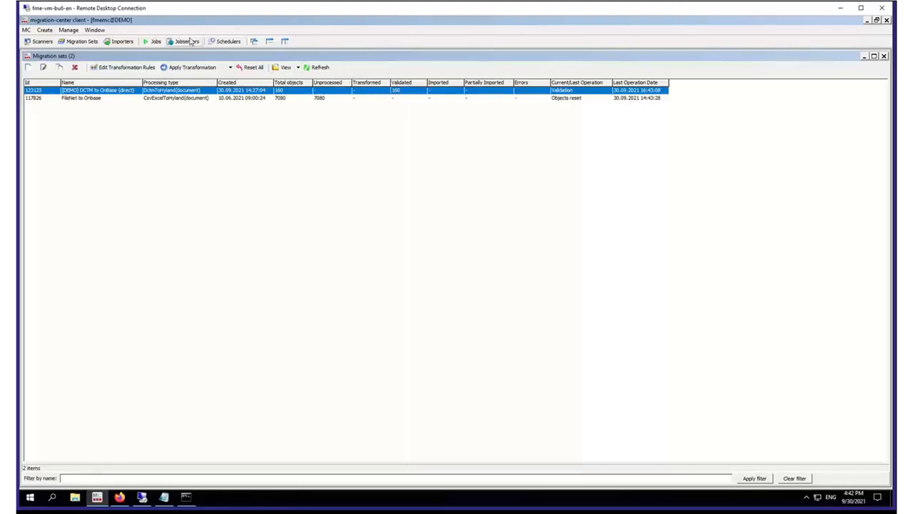
left_click(884, 57)
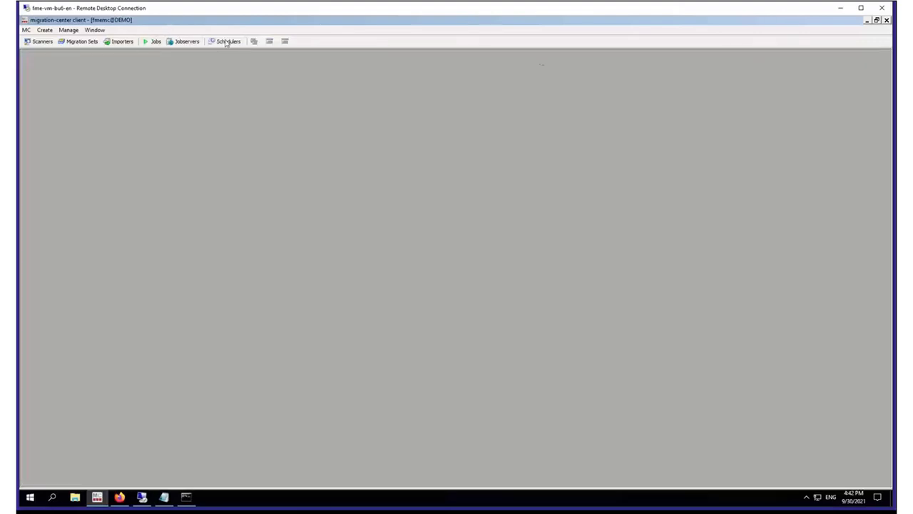
Open the OnBase Importer from the importers list and assign the [DEMO] DCTM to OnBase (direct) migration set to it
left_click(119, 41)
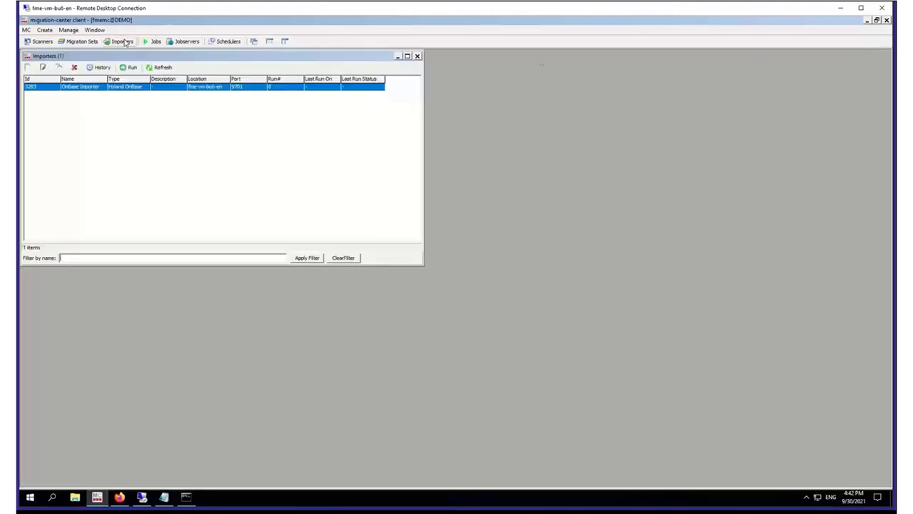
double_click(80, 89)
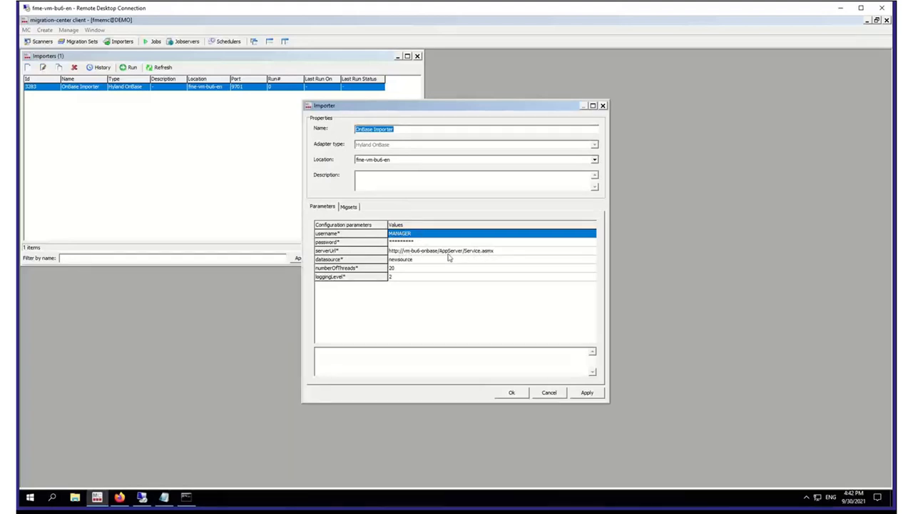
left_click(348, 207)
double_click(344, 231)
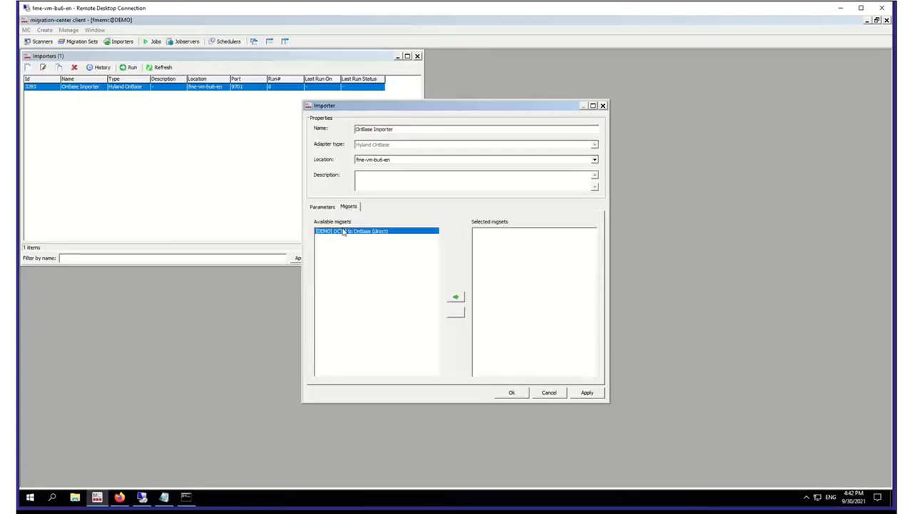
left_click(510, 392)
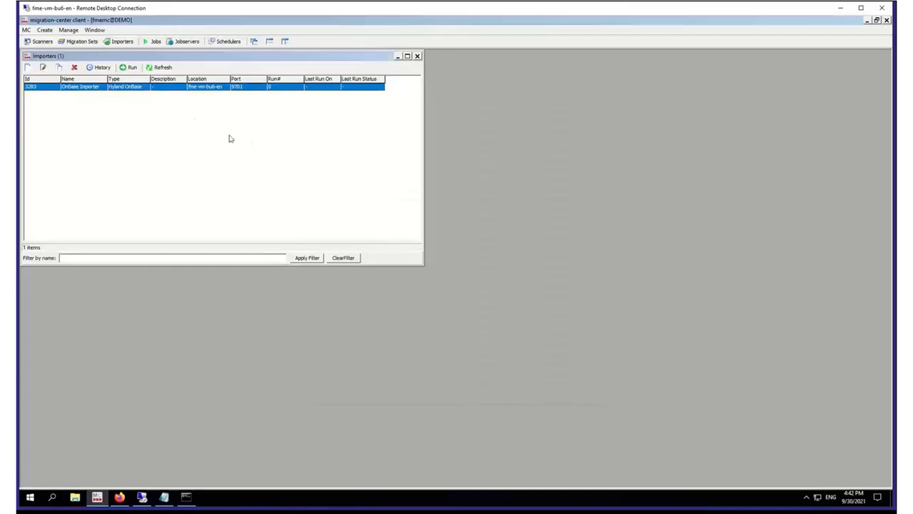
Run the OnBase Importer with the run name OnBase Importer(1) and open its run history
left_click(130, 67)
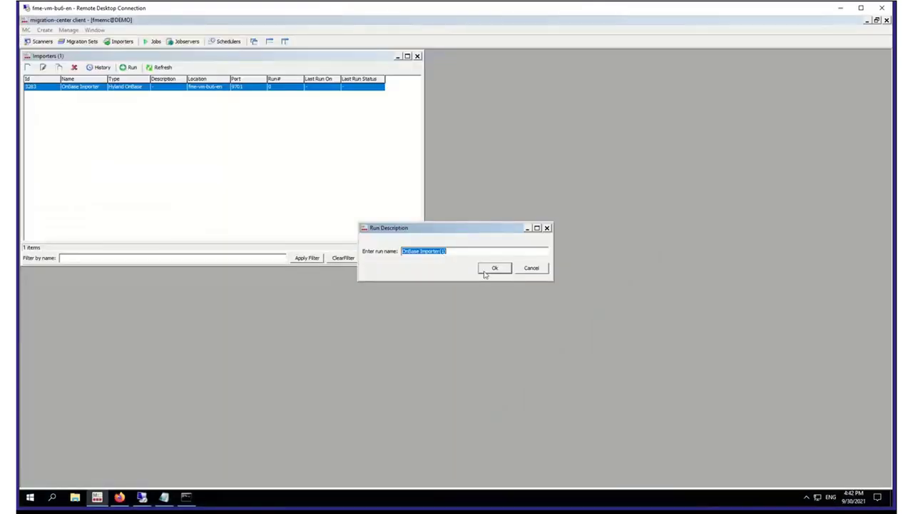
left_click(486, 269)
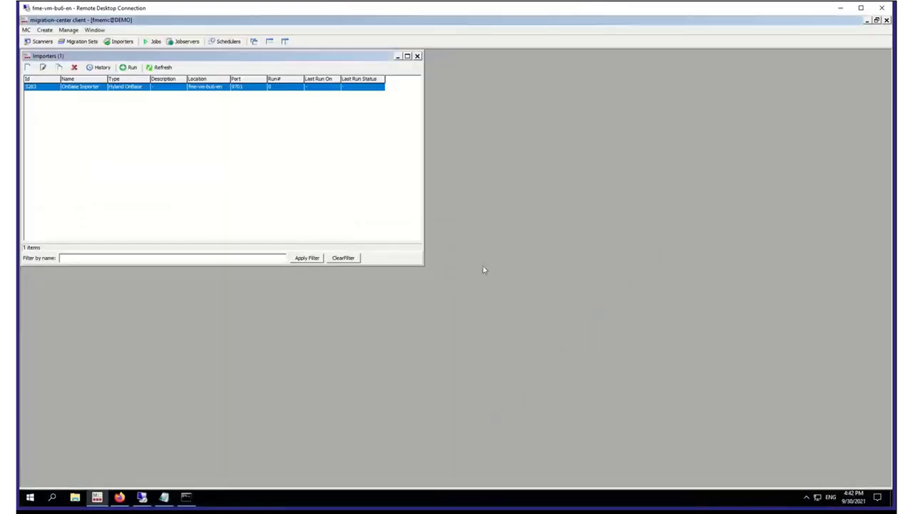
left_click(92, 69)
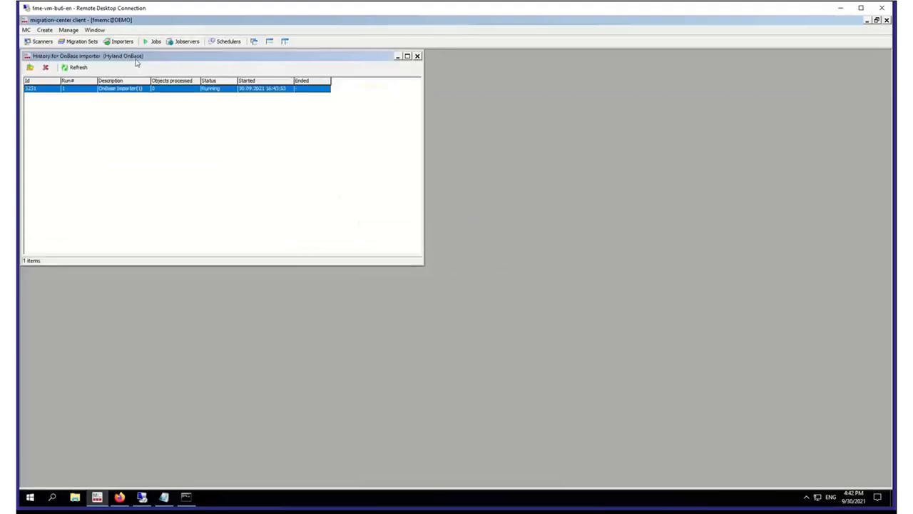
Tile the importers list and the run history one above the other, and refresh the history to follow the import
left_click(215, 59)
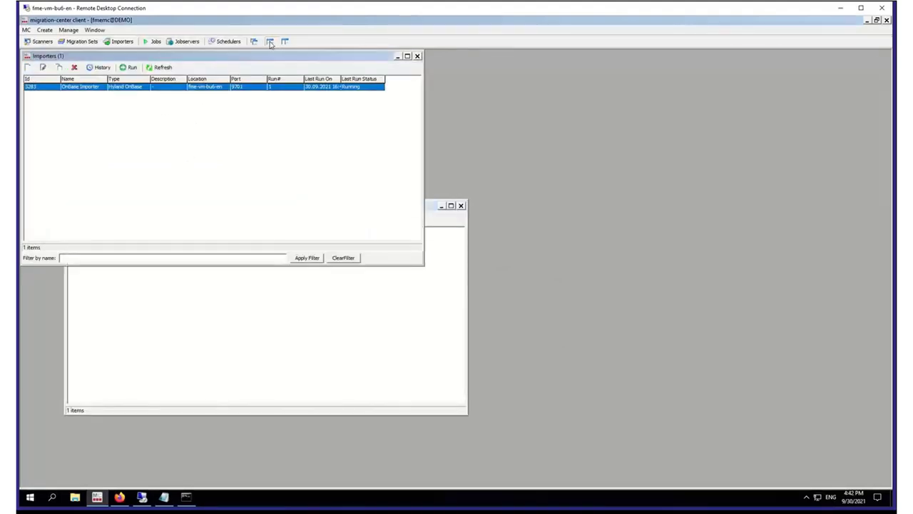
left_click(269, 41)
left_click(75, 286)
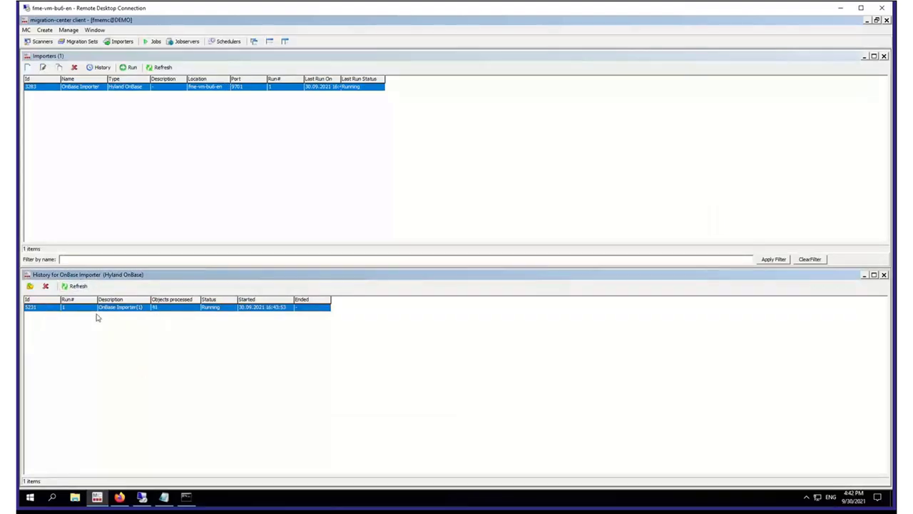
left_click(83, 287)
left_click(84, 287)
left_click(84, 287)
Check the import's progress in the jobs list, close that list and refresh the importer's run history
left_click(154, 41)
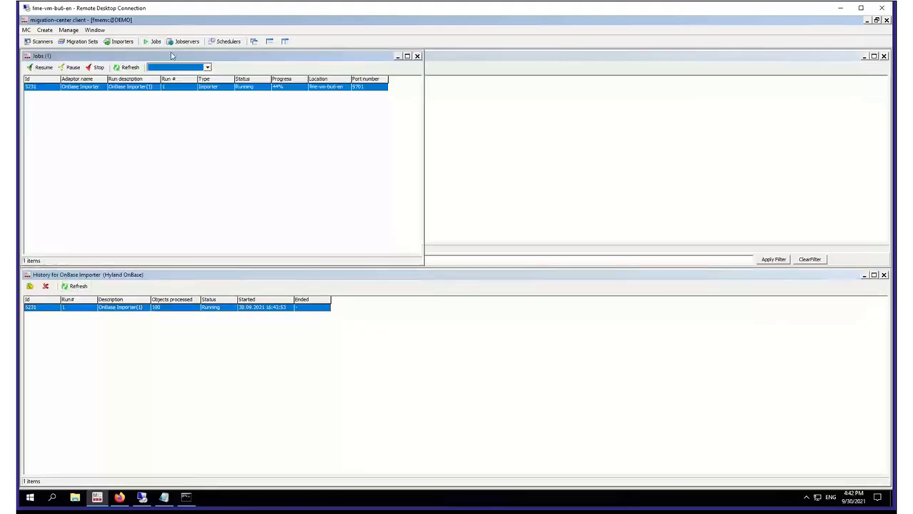
left_click_drag(209, 57, 384, 126)
left_click(314, 141)
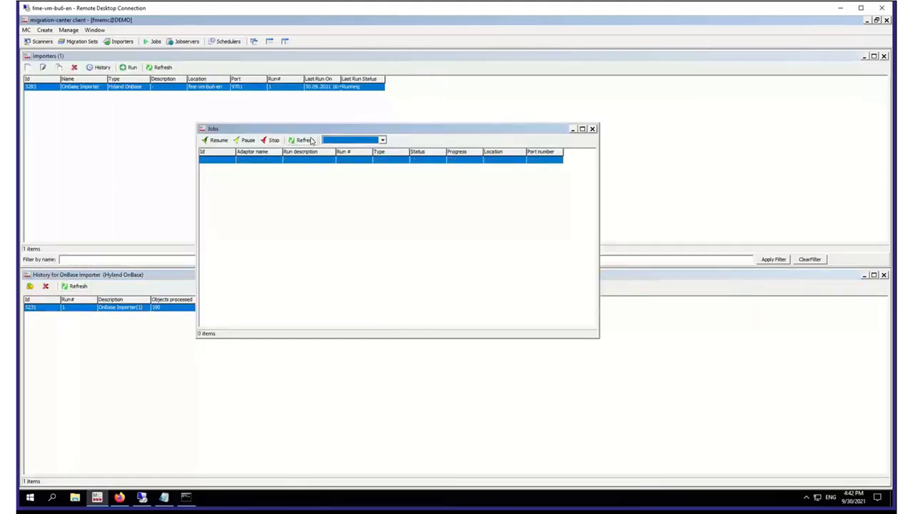
left_click(593, 129)
left_click(77, 286)
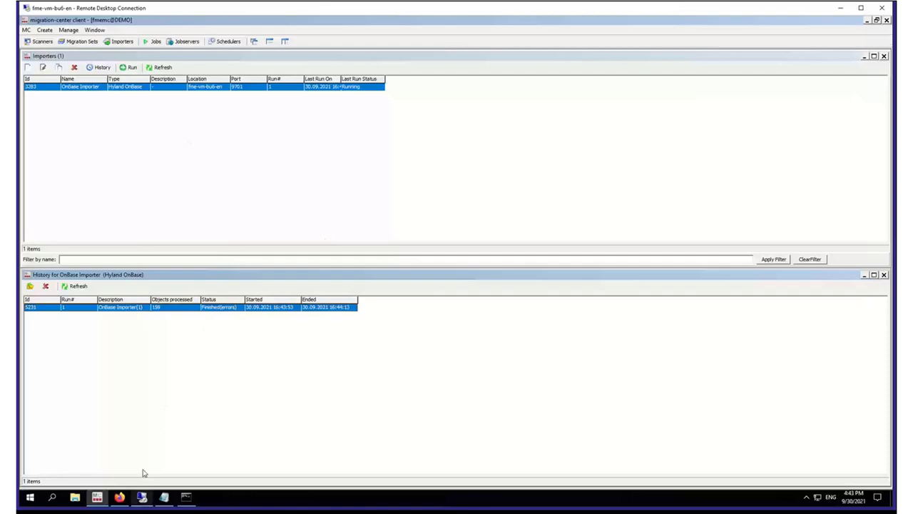
Switch to the OnBase Client, open the first document in the search results, look through the PDF and close it
left_click(141, 493)
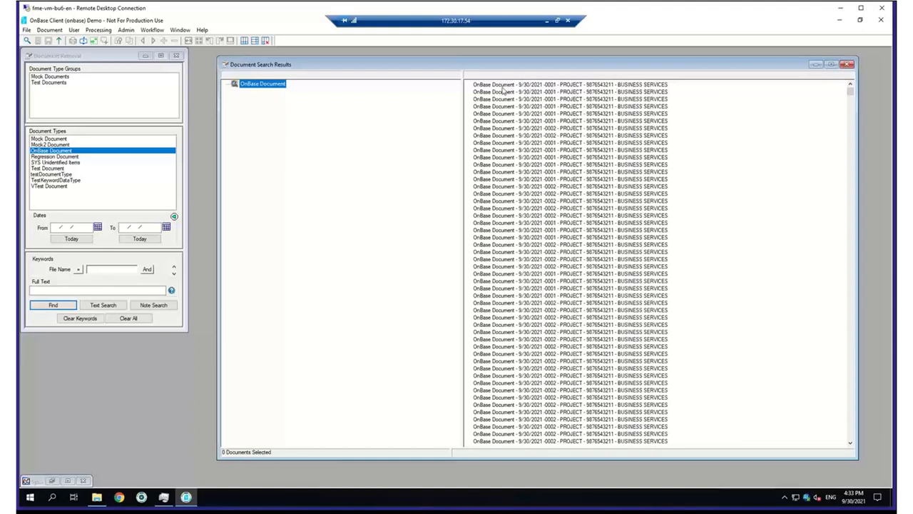
left_click(497, 85)
double_click(498, 85)
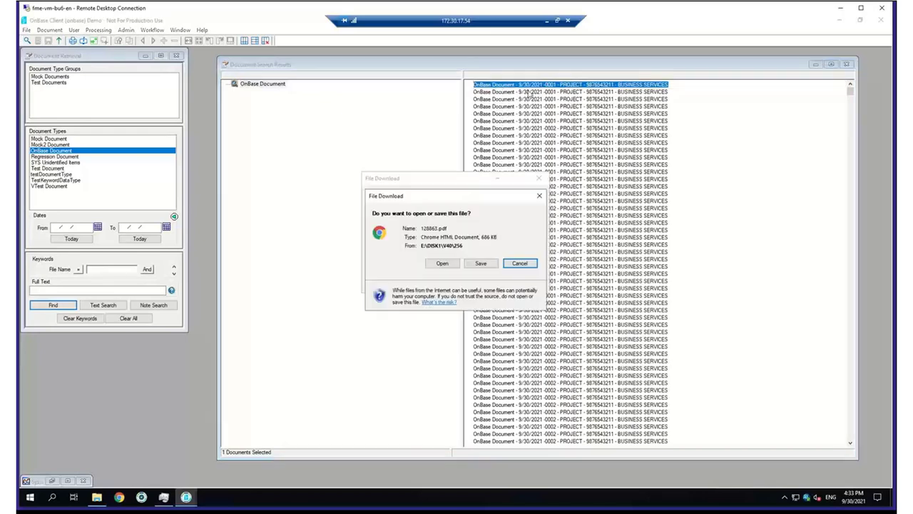
left_click(444, 263)
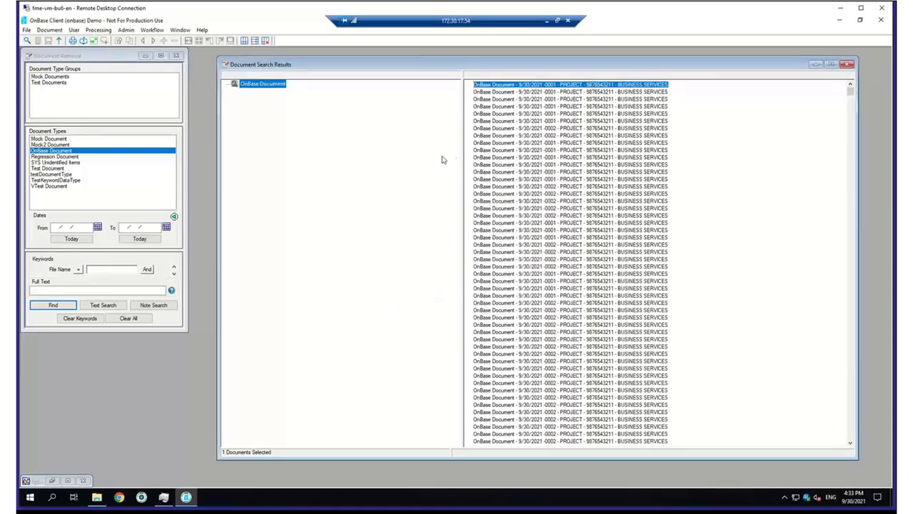
scroll(583, 249, "down", 8)
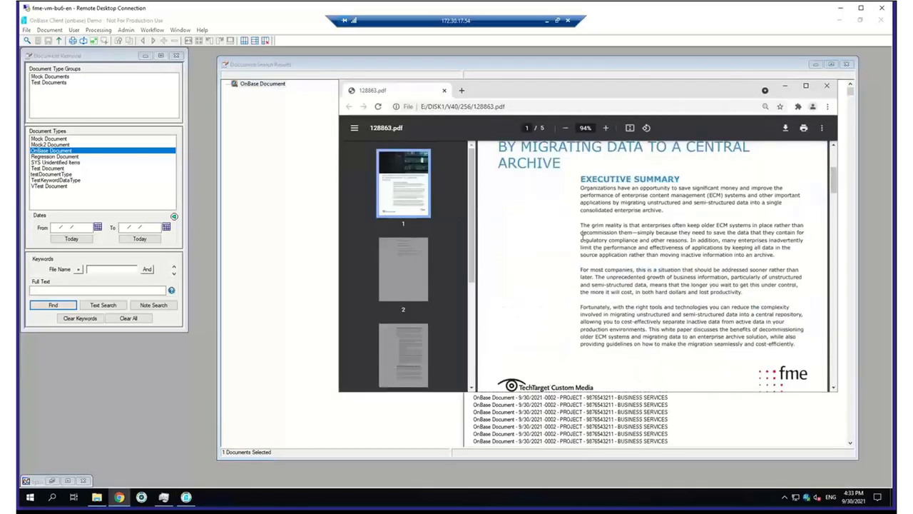
scroll(583, 249, "up", 6)
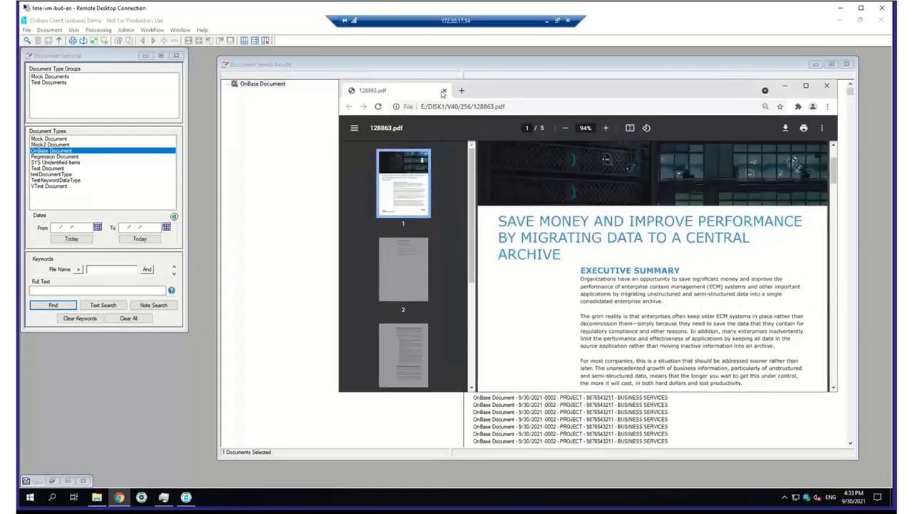
left_click(444, 90)
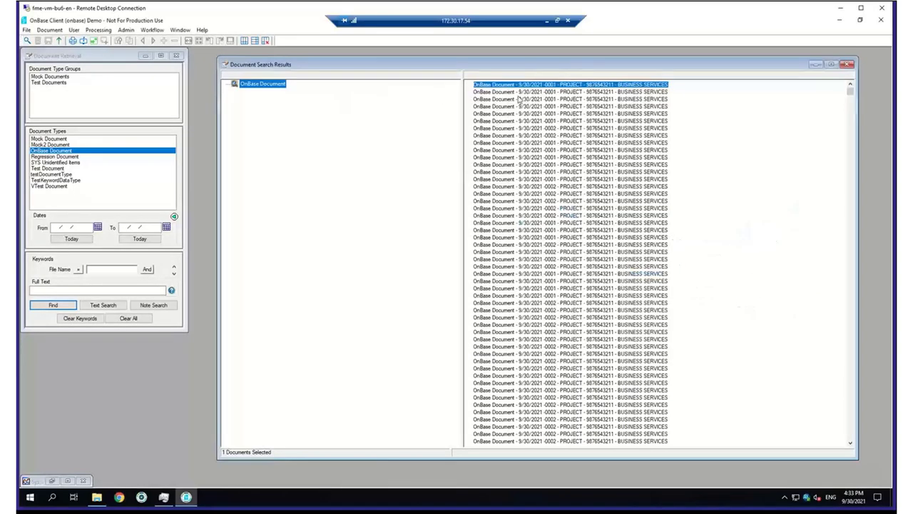
Examine the keywords of the first search result, dismiss them without saving and return to the migration-center client
right_click(502, 84)
left_click(515, 91)
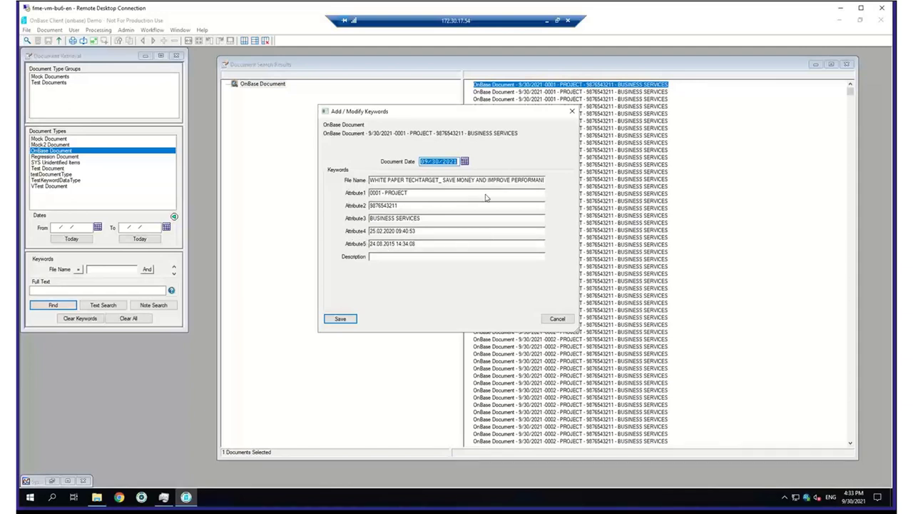
left_click(558, 318)
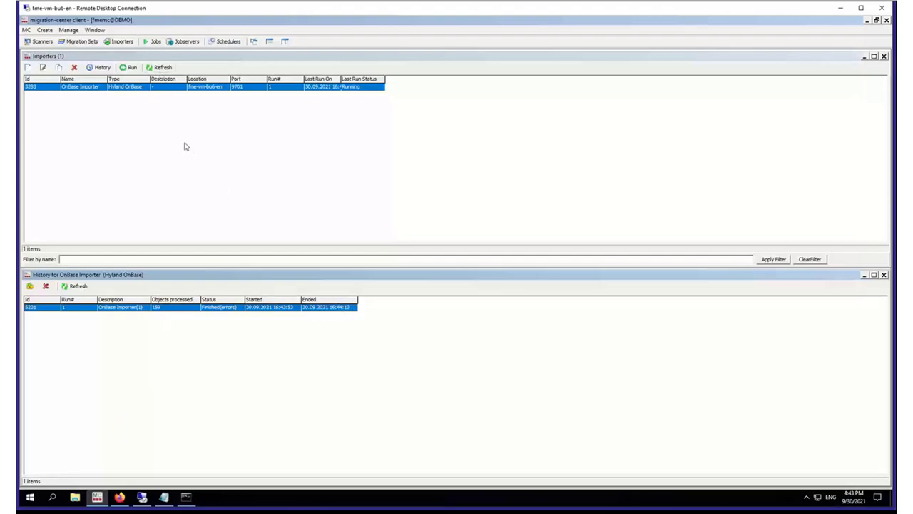
Refresh the importers list, and close the run history and importers windows
left_click(163, 68)
left_click(884, 275)
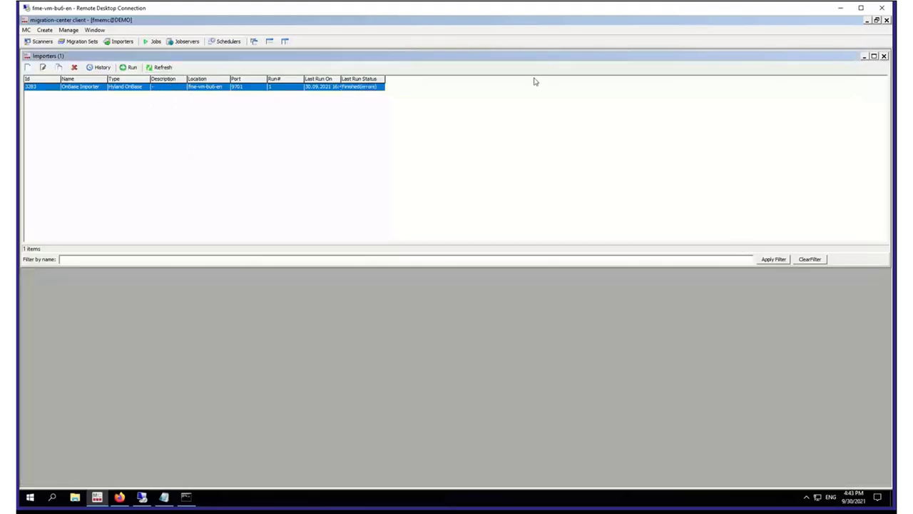
left_click(884, 55)
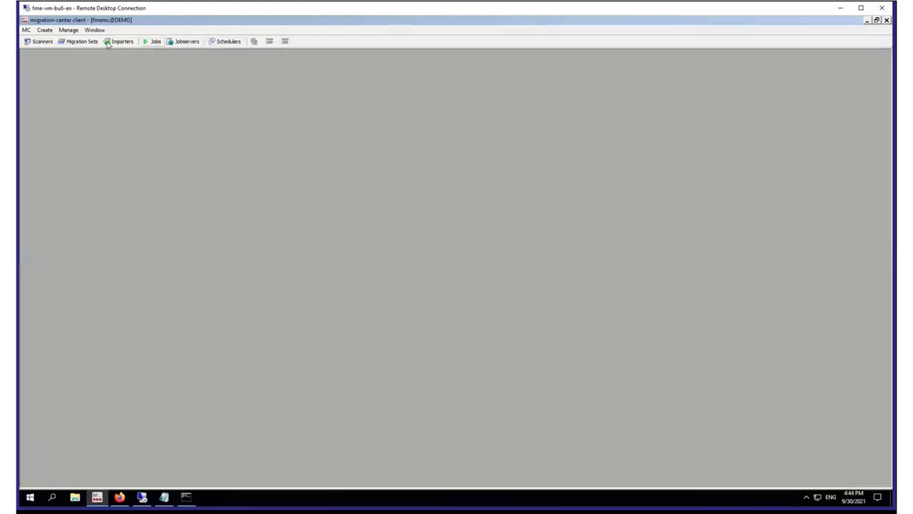
Open the migration sets list tiled in the workspace and display the error objects of the [DEMO] DCTM to OnBase (direct) set
left_click(82, 41)
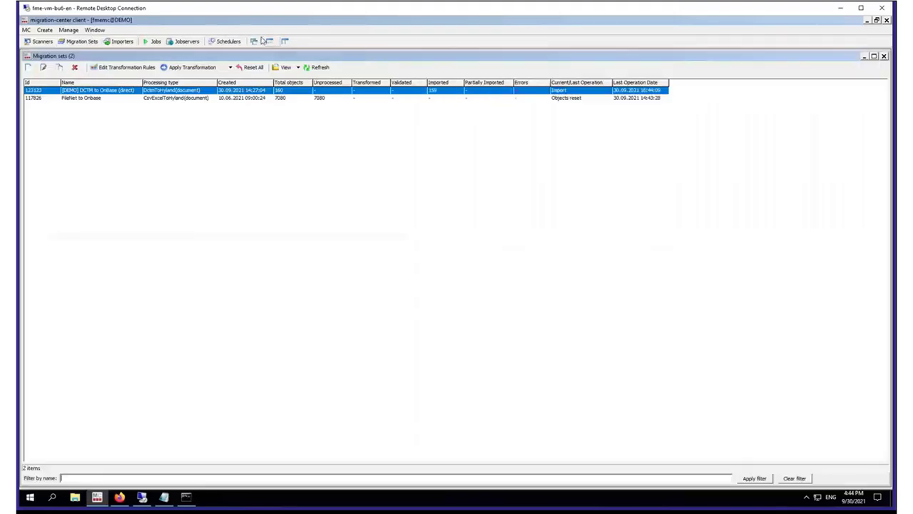
left_click(268, 41)
left_click(507, 99)
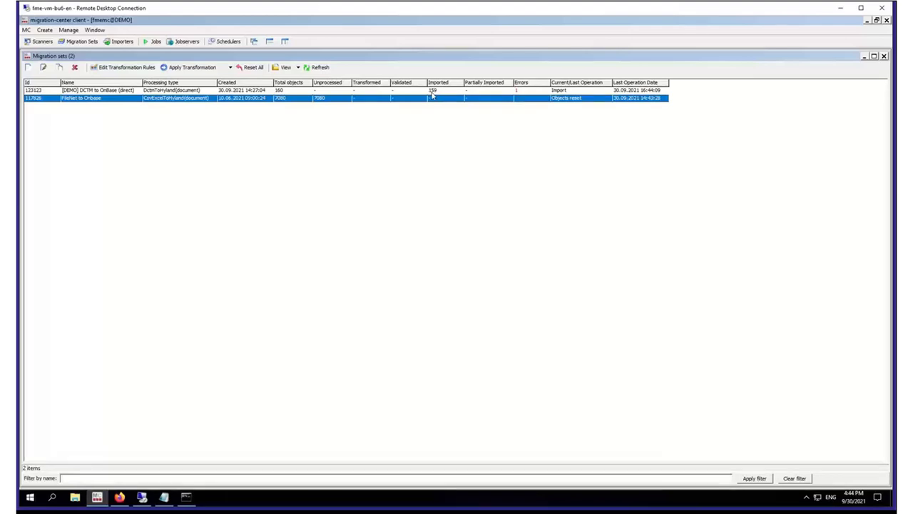
left_click(519, 91)
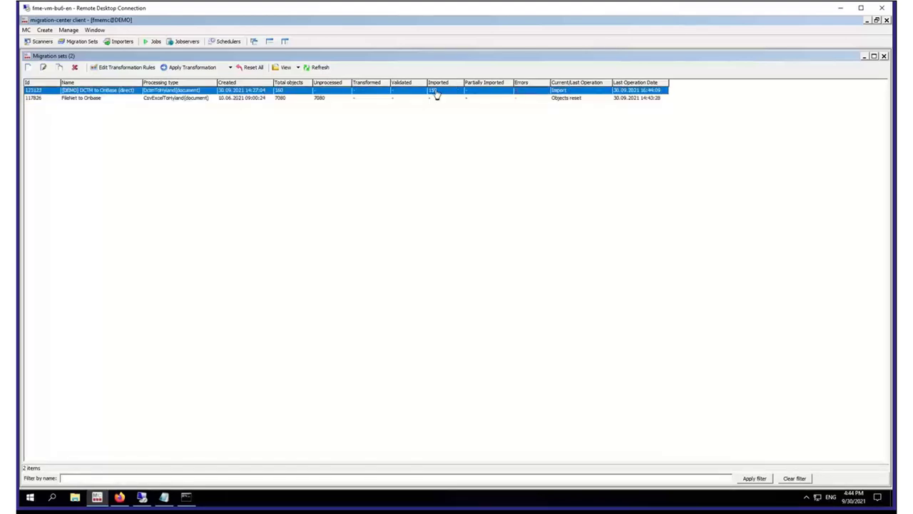
left_click(284, 68)
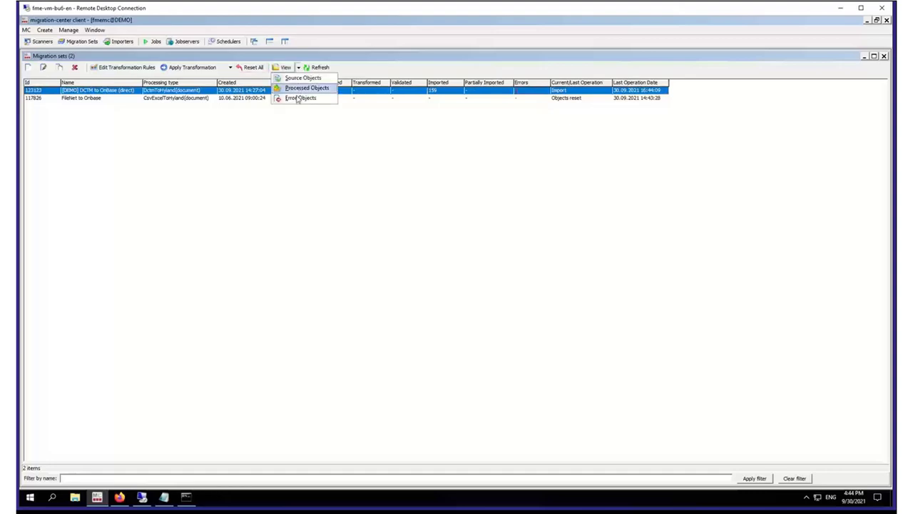
left_click(294, 102)
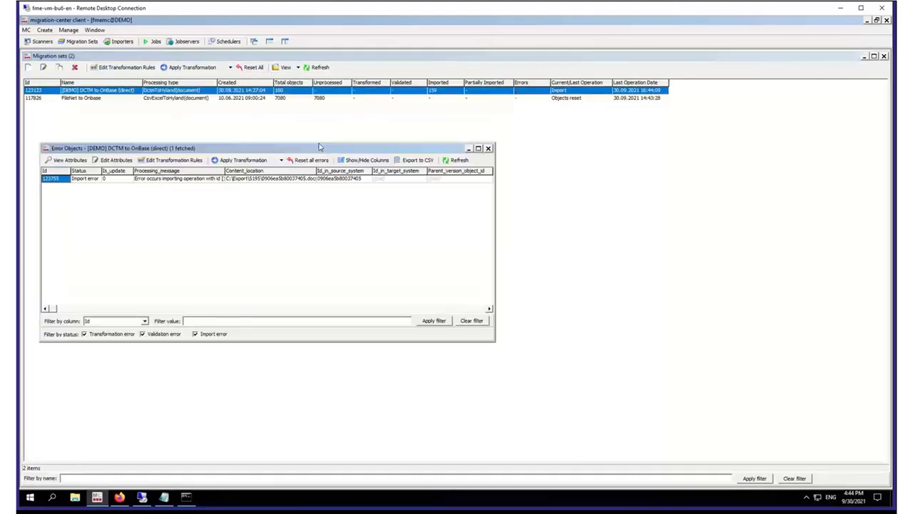
Widen the error objects window and its Processing_message column to read the import error, and close the window
left_click_drag(324, 180, 386, 175)
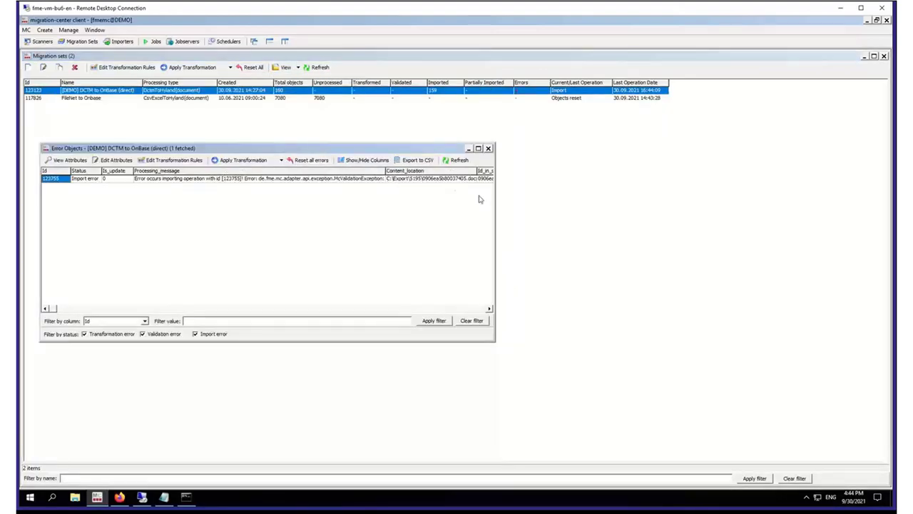
left_click_drag(498, 204, 722, 200)
left_click_drag(385, 172, 596, 174)
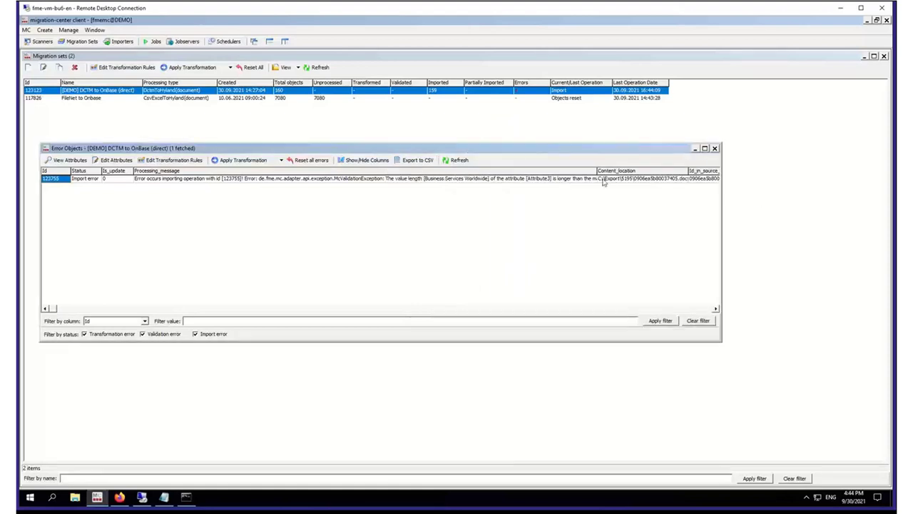
left_click(715, 148)
Reopen the error objects of the DCTM to OnBase migration set and tile the two windows one above the other
left_click(285, 67)
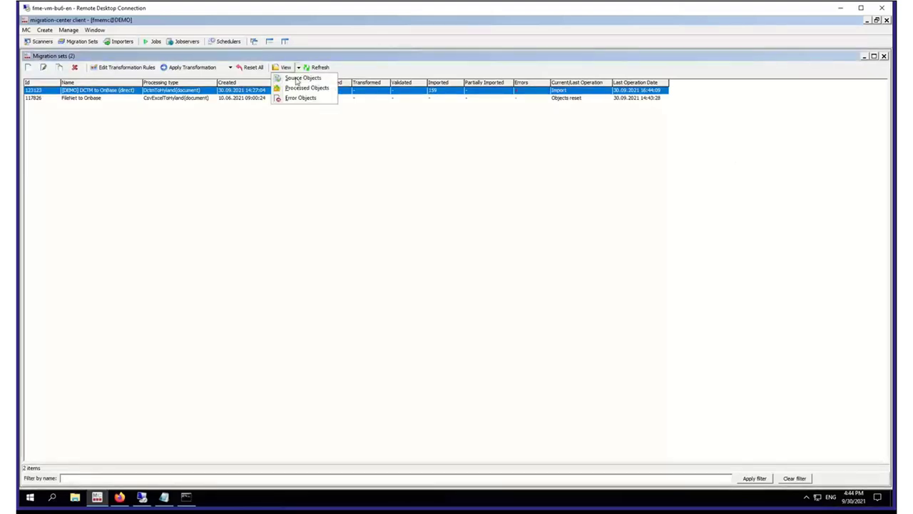
left_click(291, 100)
left_click(735, 72)
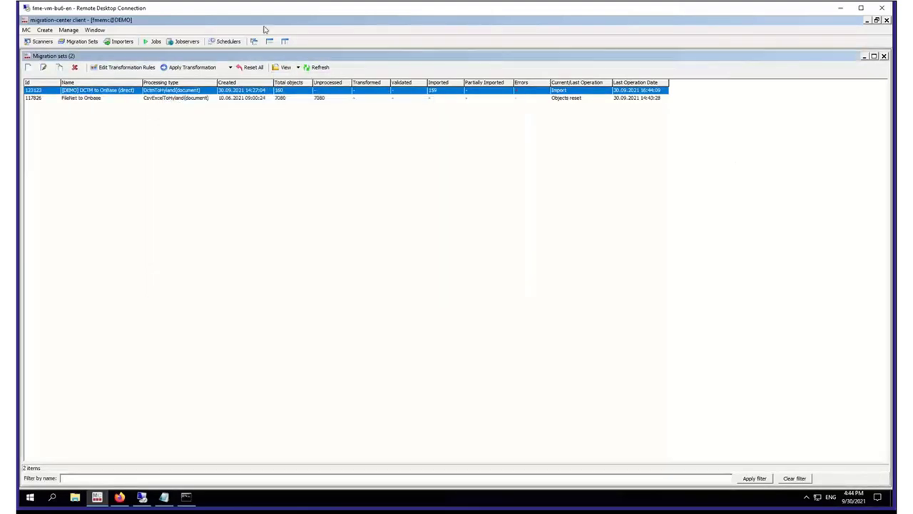
left_click(270, 41)
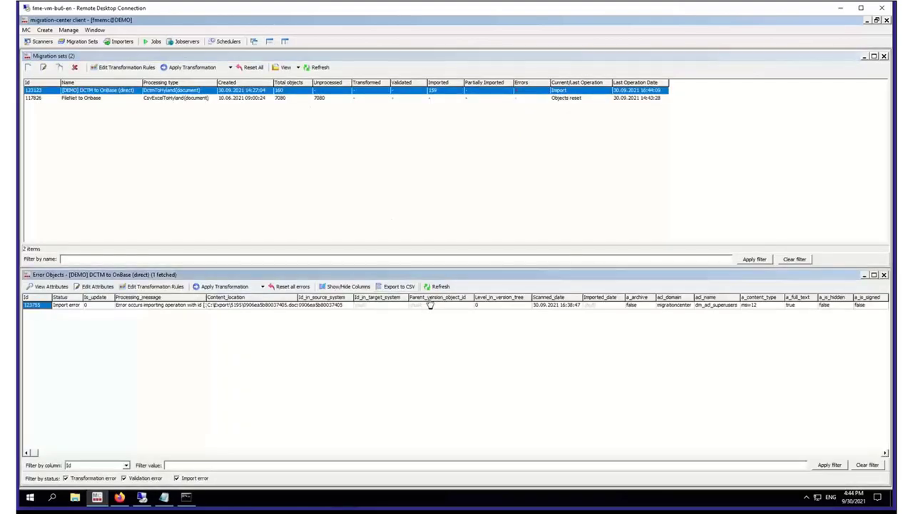
Find the failed object's department attribute, widen its column and select its value
left_click(426, 306)
key("Right")
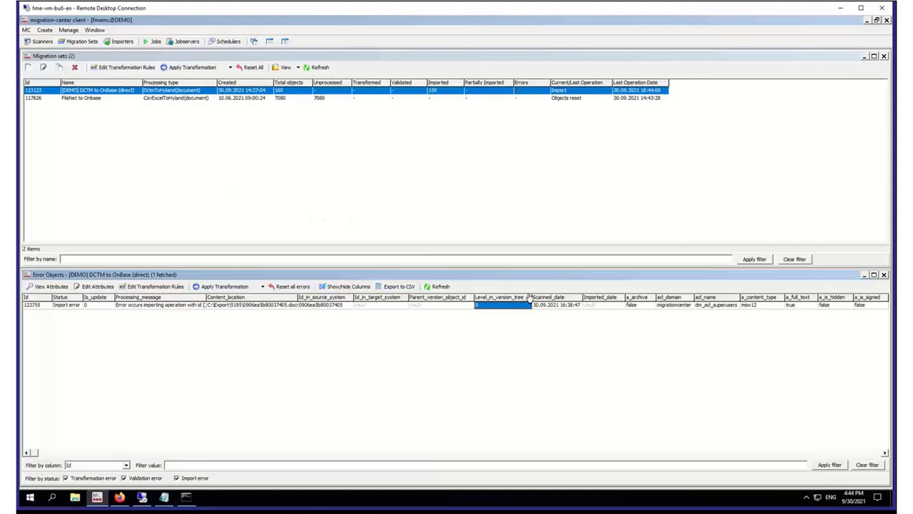
key("Right")
key("Right")
key("Right")
key("Right")
key("Right")
key("Right")
key("Right")
key("Right")
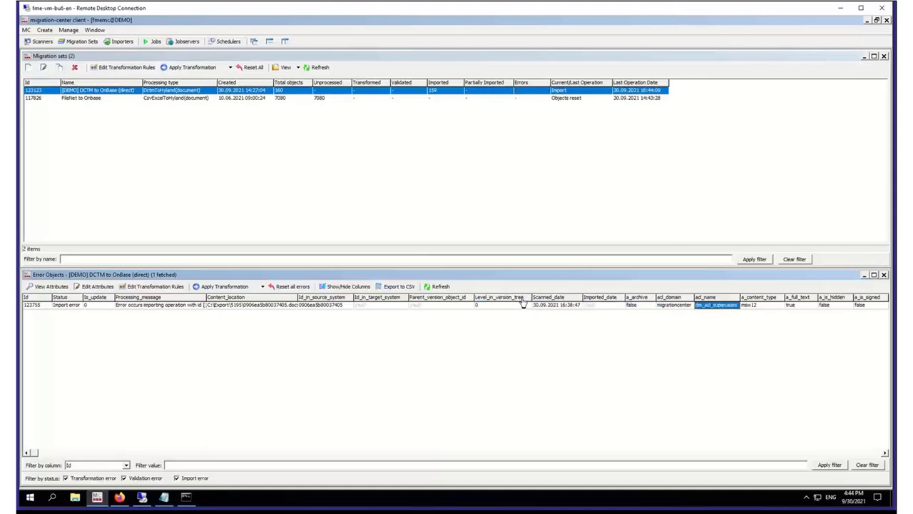
key("Right")
key("Right")
key("Right")
key("Right")
key("Right")
key("Right")
key("Right")
key("Right")
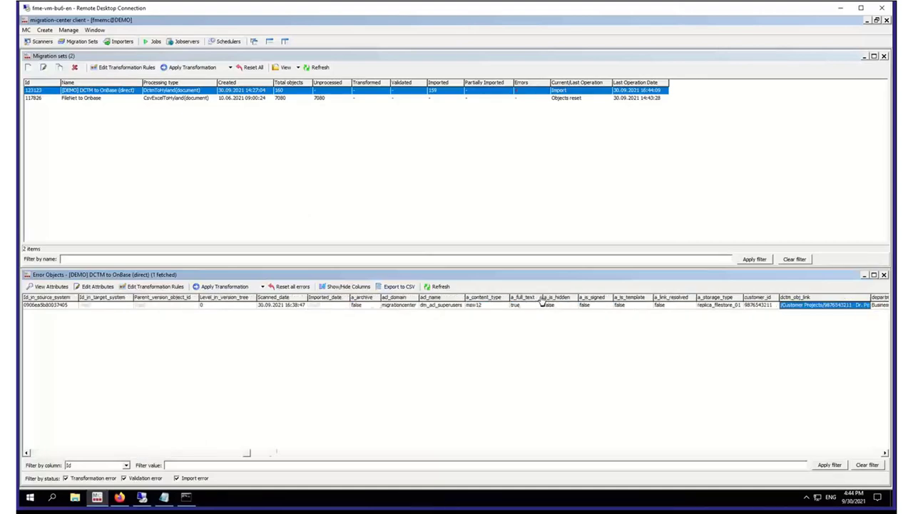
key("Right")
key("Right")
key("Right")
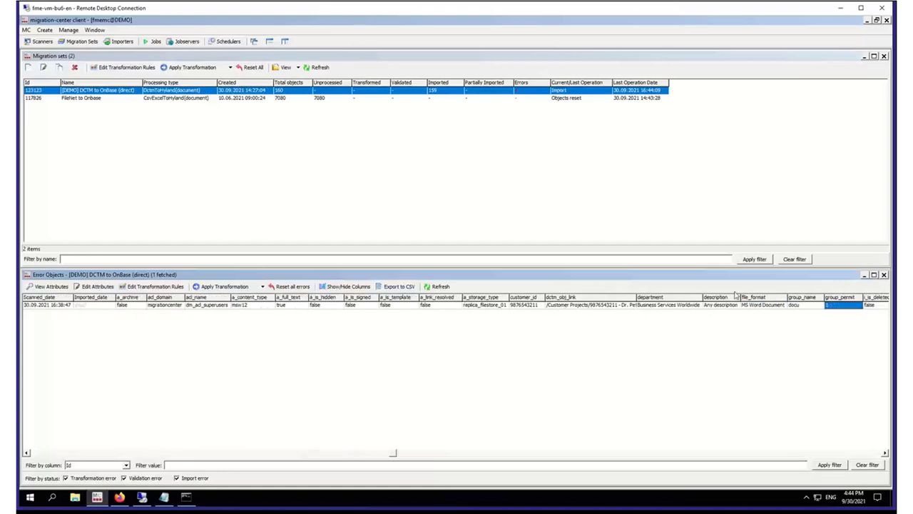
left_click_drag(704, 299, 771, 299)
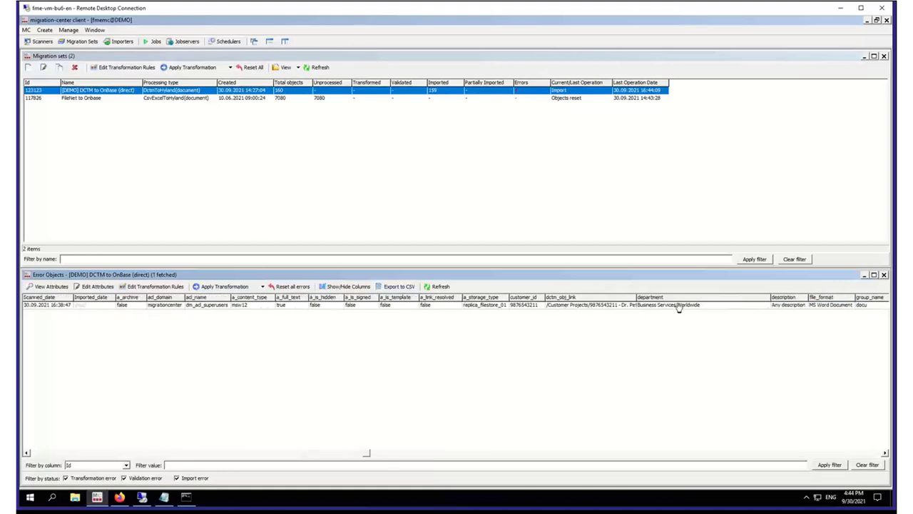
left_click(652, 306)
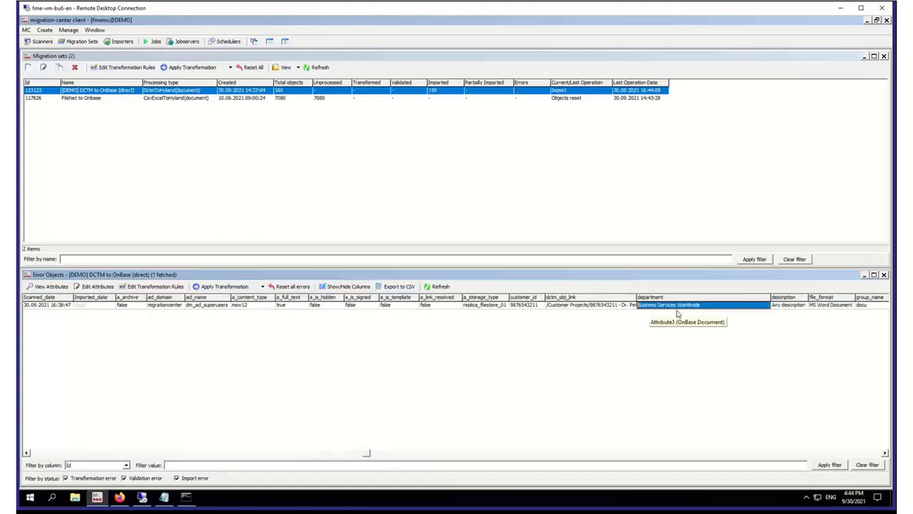
Edit the failed object's attributes, shortening the department value to Business Worldwide, apply the change and close the editor
right_click(685, 307)
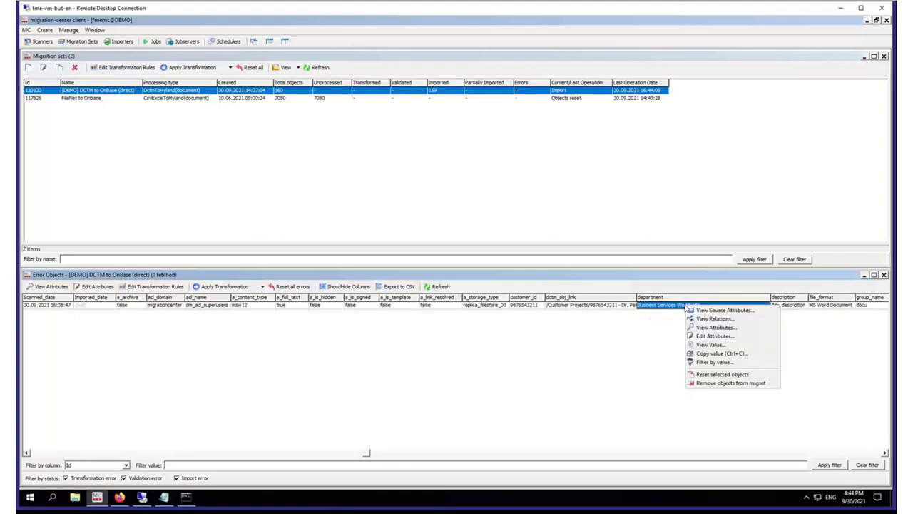
left_click(716, 337)
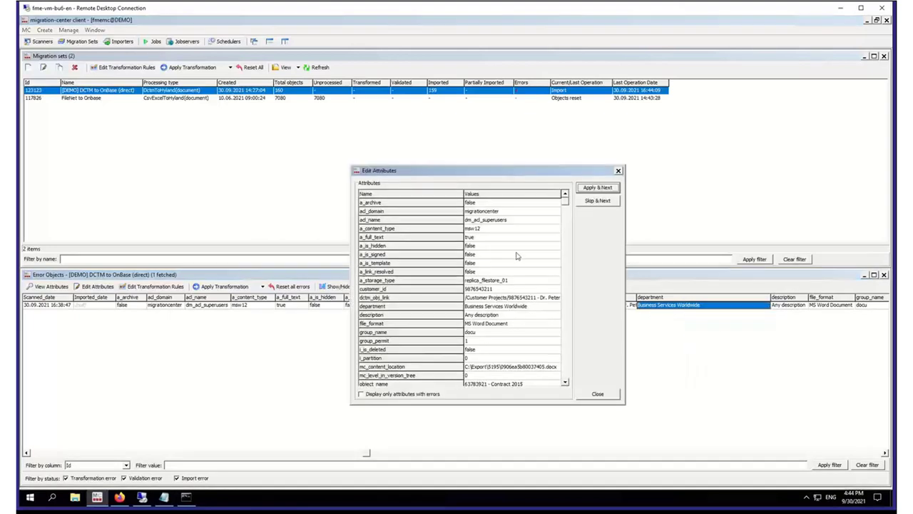
double_click(510, 306)
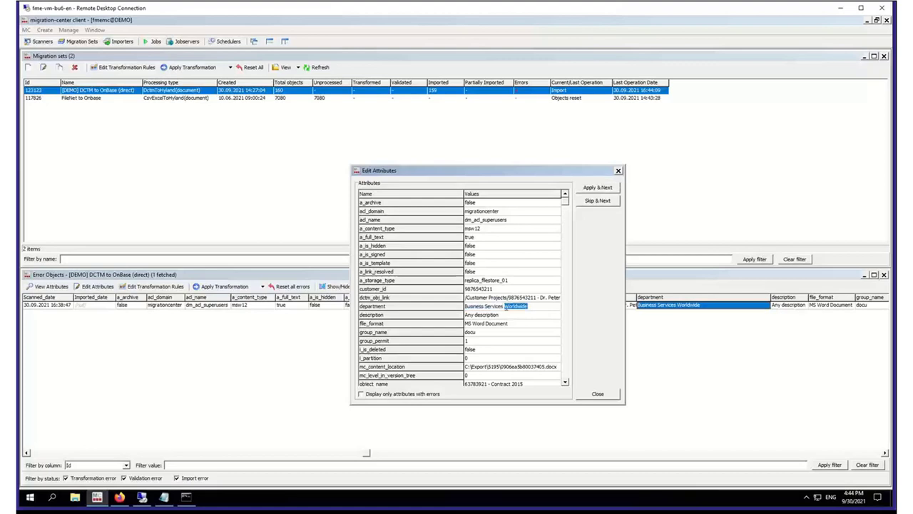
left_click(510, 307)
double_click(509, 307)
key("BackSpace")
type("W")
left_click(598, 187)
left_click(618, 170)
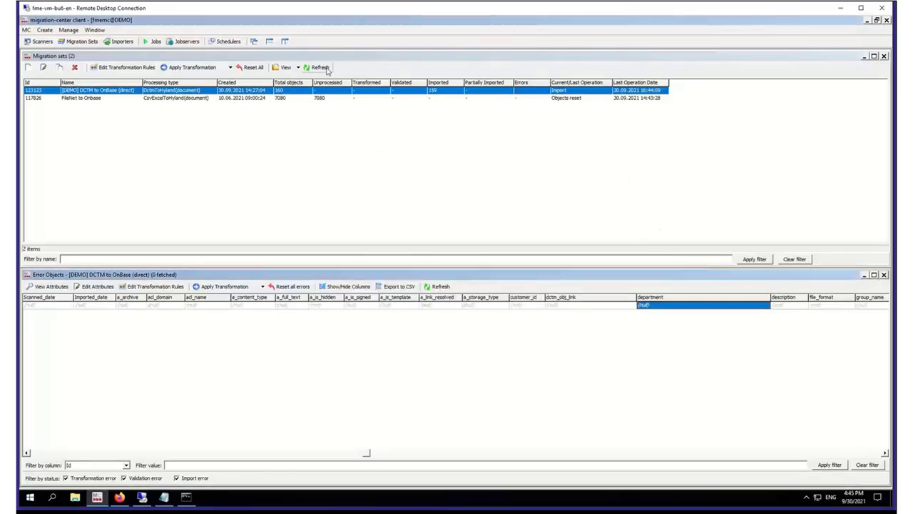
Refresh the migration sets list and apply validation to the DCTM to OnBase migration set
left_click(327, 70)
left_click(230, 68)
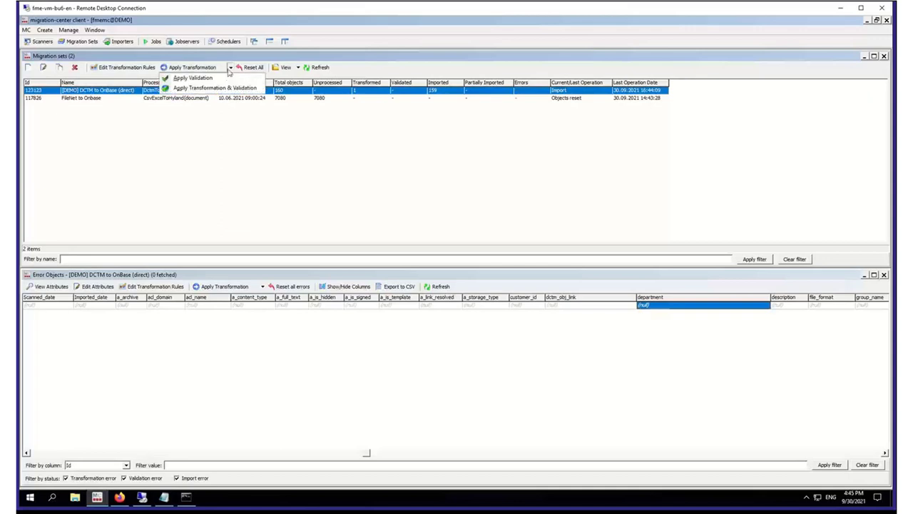
left_click(218, 77)
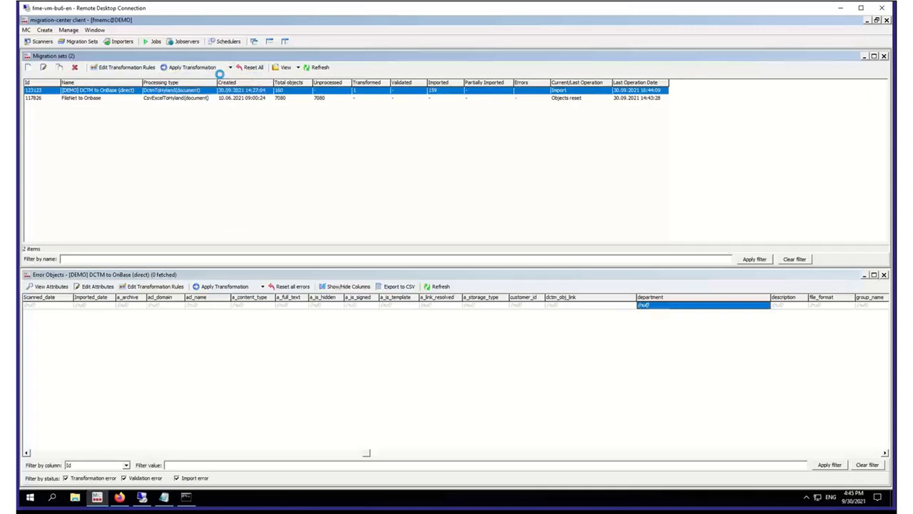
Assign the DCTM to OnBase migration set to the OnBase Importer, save it and run the importer
left_click(120, 42)
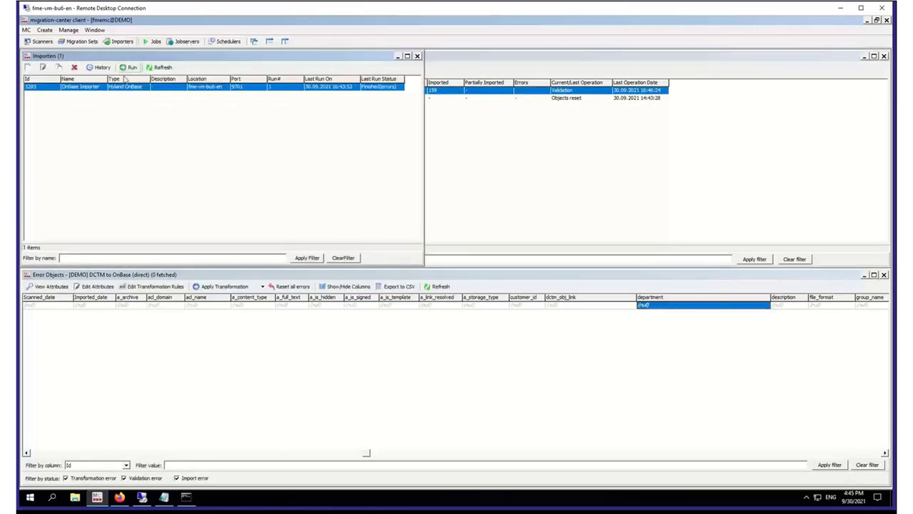
double_click(123, 88)
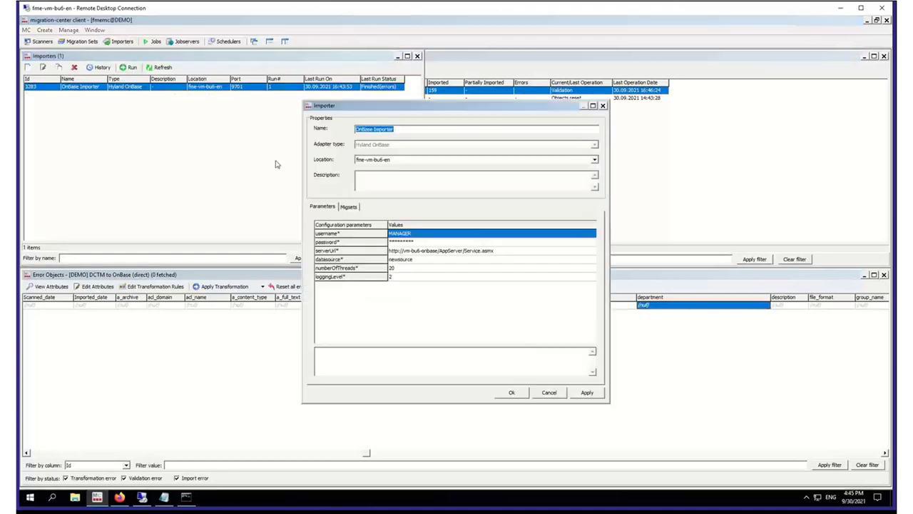
left_click(351, 207)
double_click(357, 236)
left_click(511, 392)
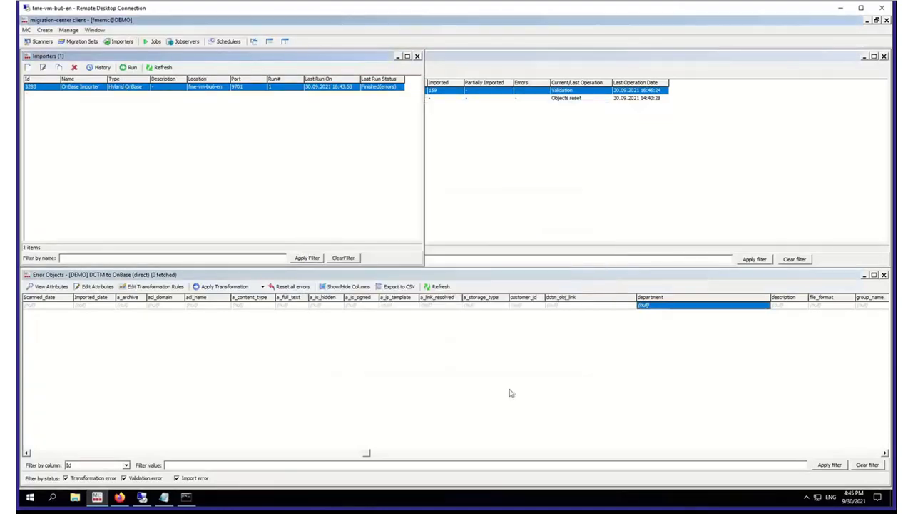
left_click(129, 67)
left_click(485, 269)
Check the importer's run history, close the history, importers and error objects windows, and refresh the migration sets list
left_click(100, 67)
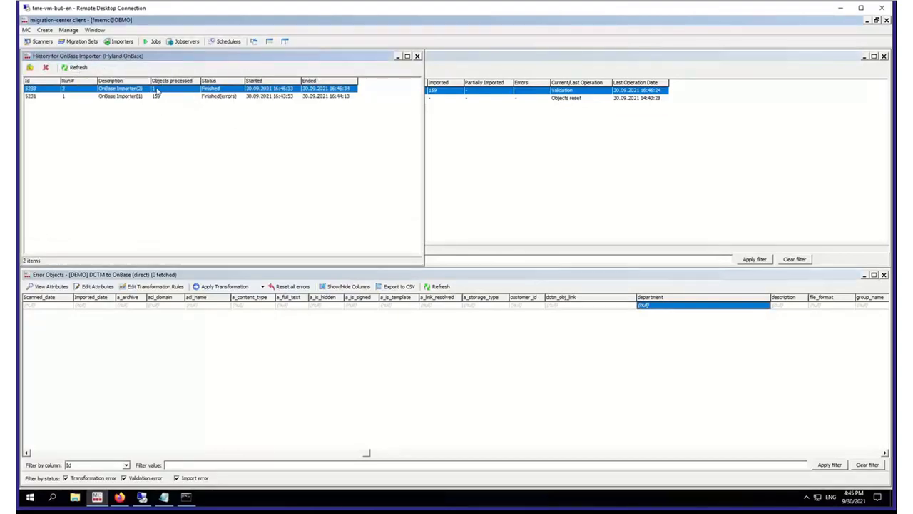
left_click(418, 55)
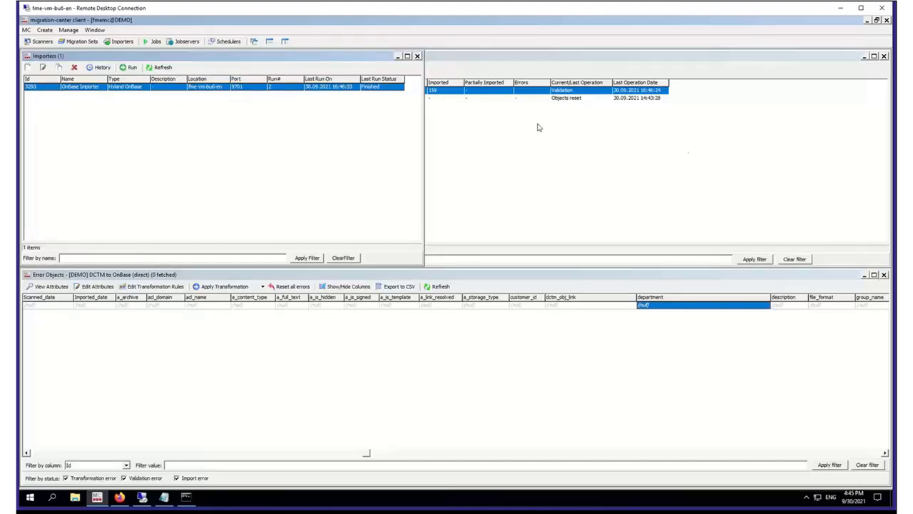
left_click(418, 56)
left_click(884, 275)
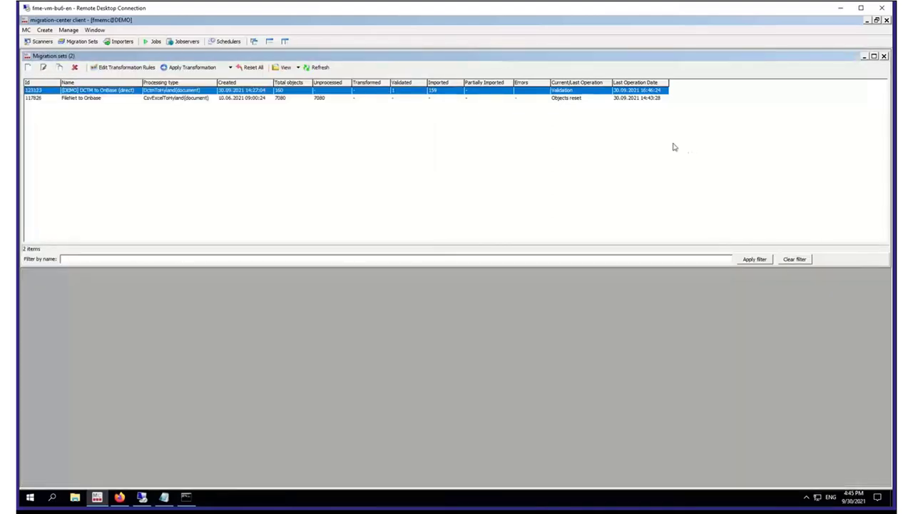
left_click(318, 68)
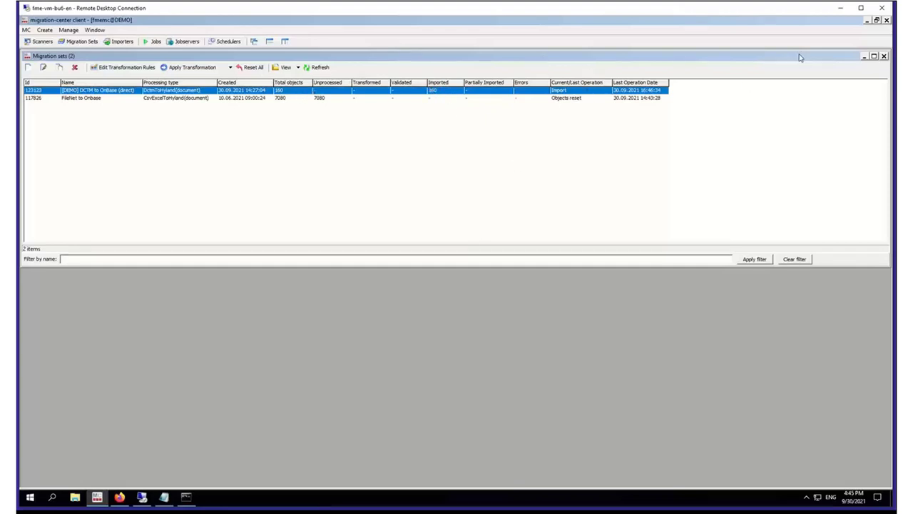
Switch to the OnBase Client, review the keywords of the BUSINESS WORLDWIDE document in the search results and dismiss them without saving
left_click(100, 498)
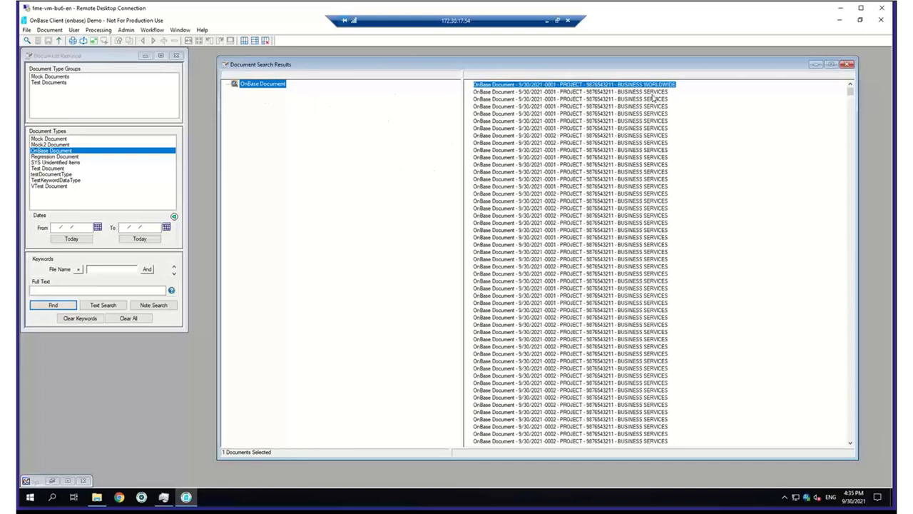
left_click(655, 92)
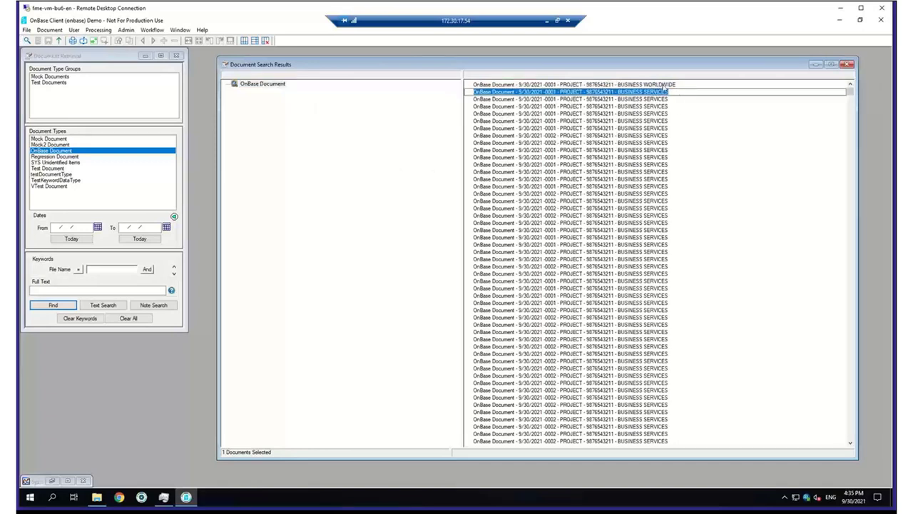
left_click(616, 86)
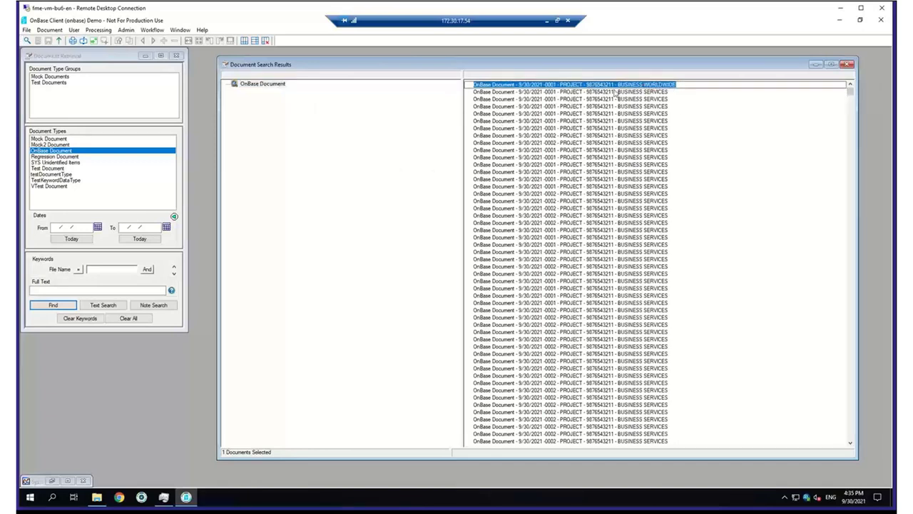
right_click(655, 87)
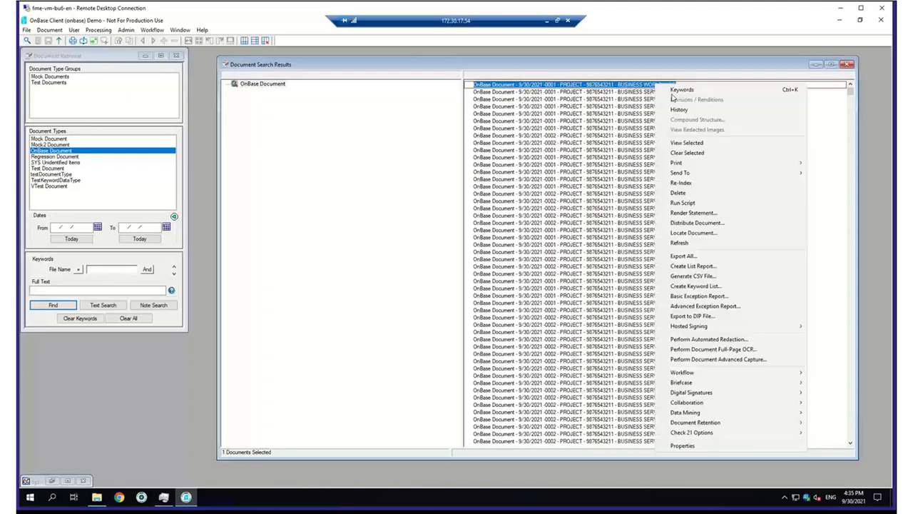
left_click(678, 95)
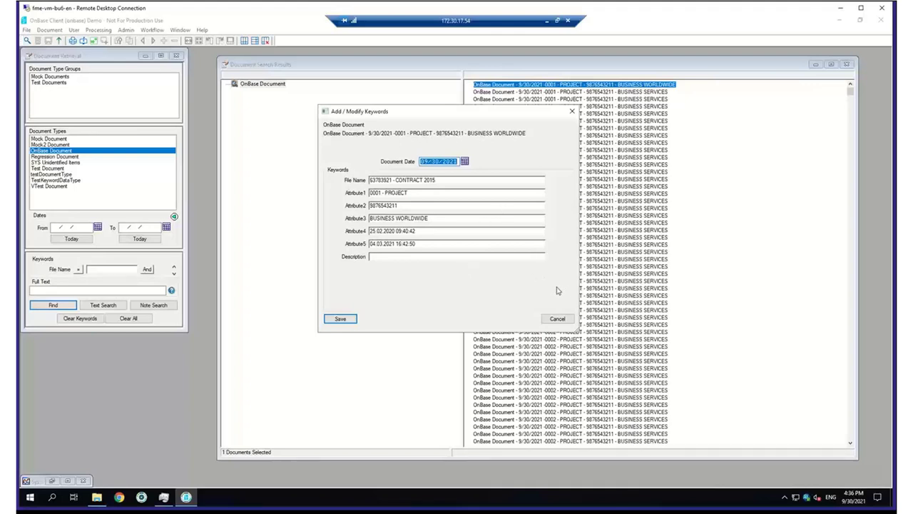
left_click(551, 321)
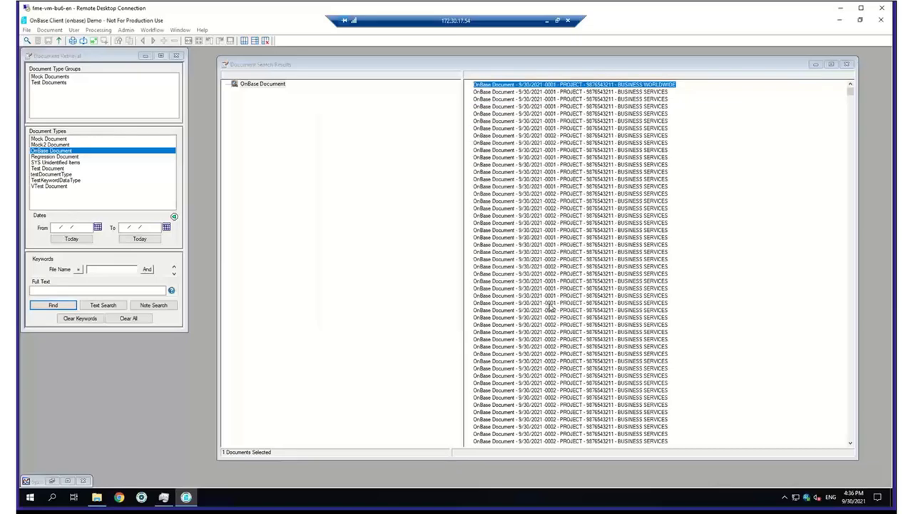